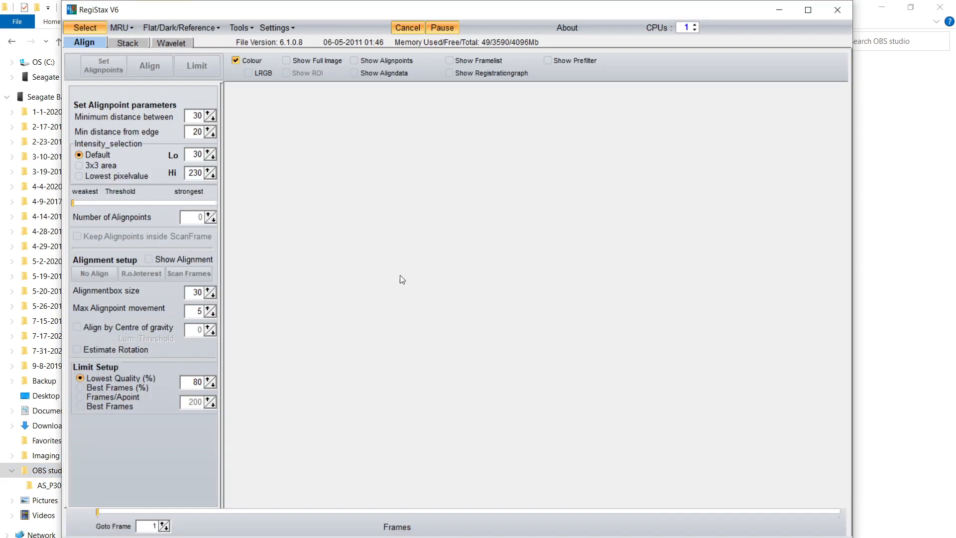
pyautogui.click(86, 28)
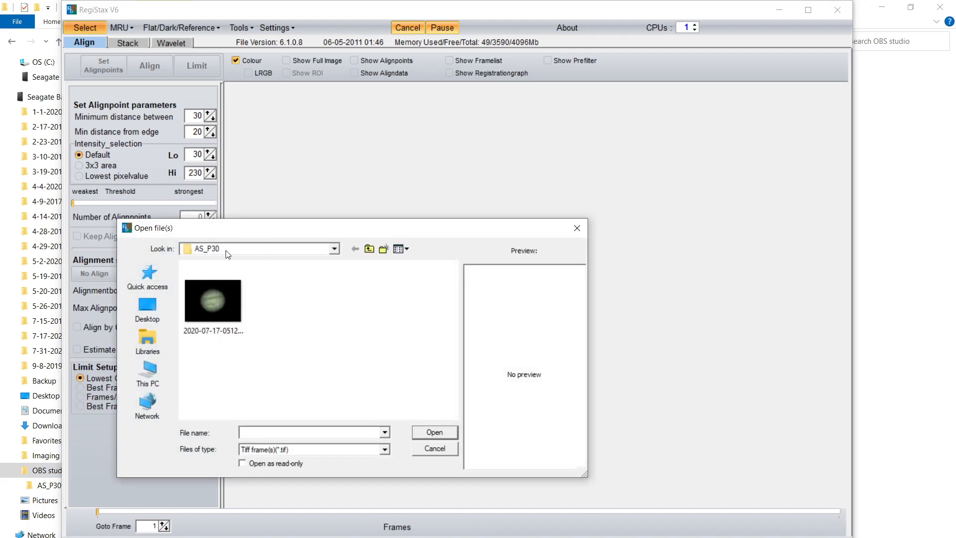
pyautogui.doubleClick(219, 305)
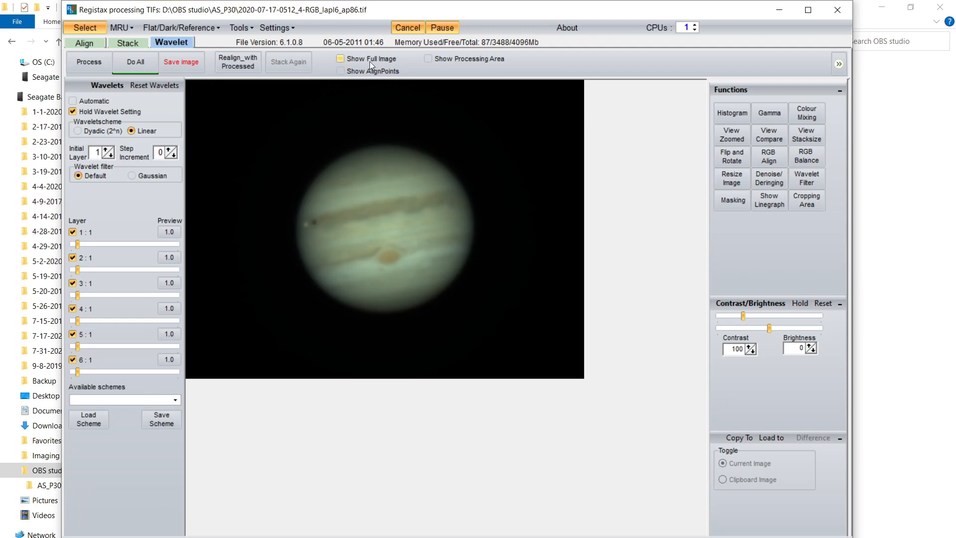
# Step: Show the full image and switch the wavelet filter to Gaussian
pyautogui.click(339, 58)
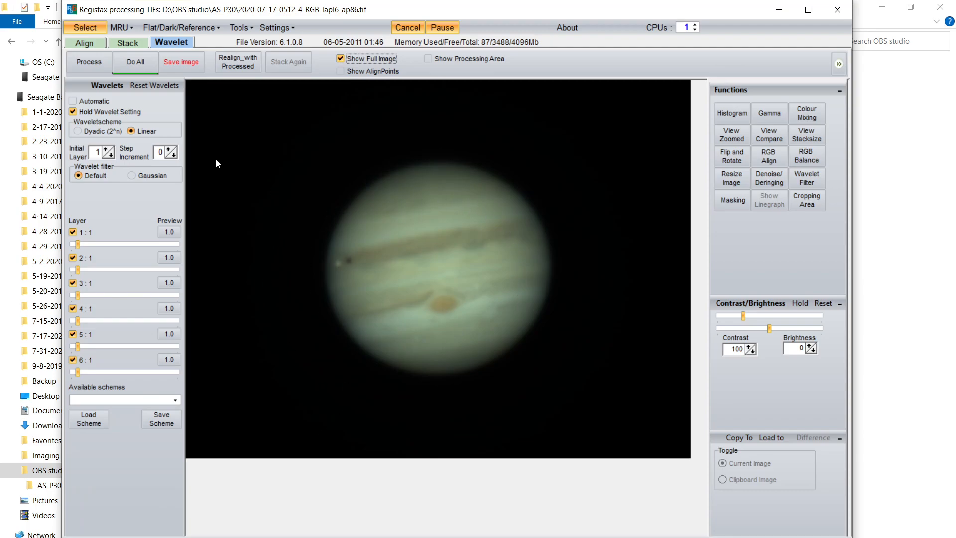
pyautogui.click(131, 175)
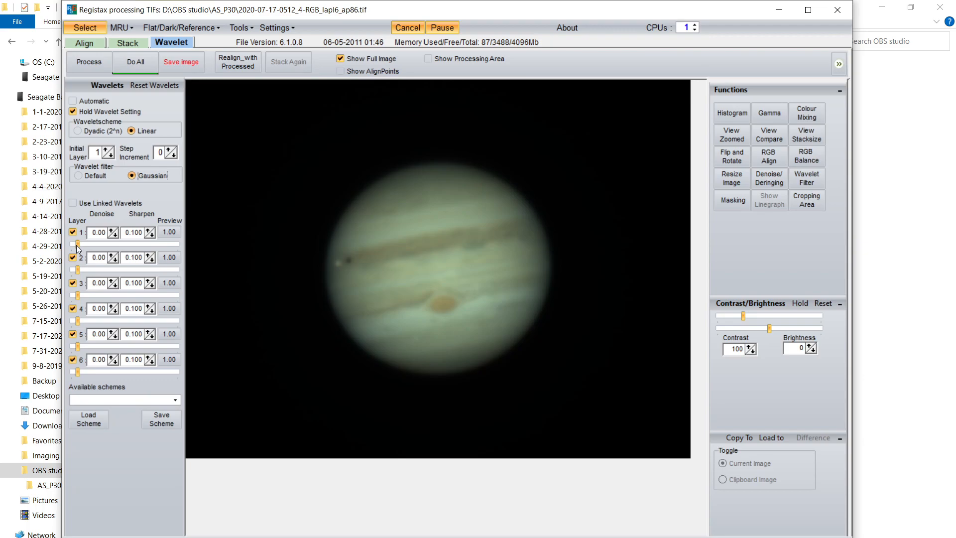
# Step: Try pushing all six wavelet layer sliders to maximum, and reset the wavelets
pyautogui.moveTo(76, 245); pyautogui.dragTo(178, 248)
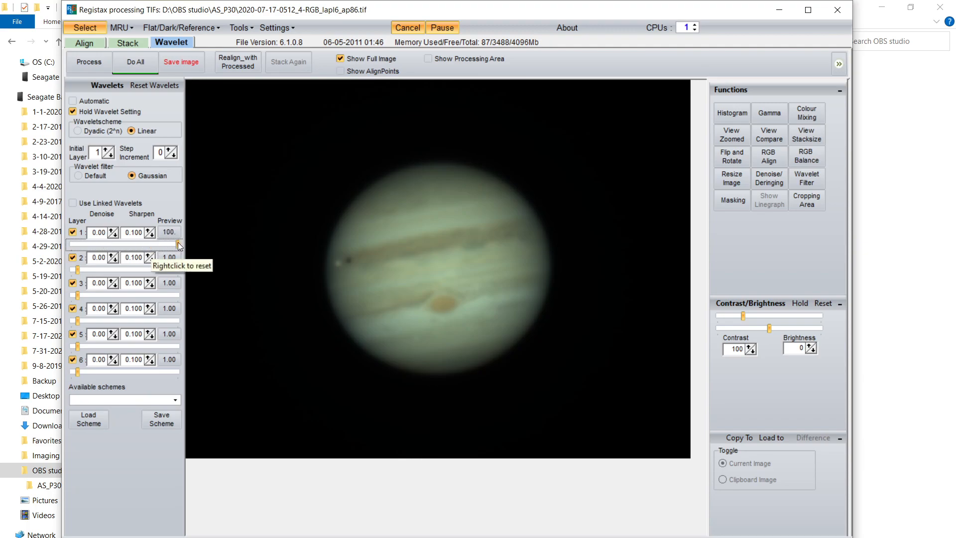
pyautogui.click(76, 270)
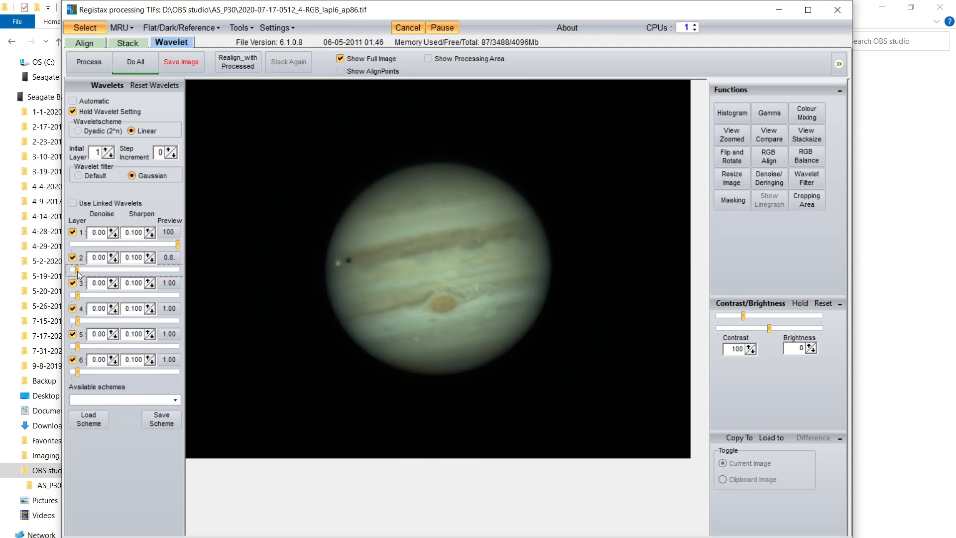
pyautogui.moveTo(77, 271); pyautogui.dragTo(196, 273)
pyautogui.moveTo(76, 295); pyautogui.dragTo(177, 298)
pyautogui.moveTo(76, 322); pyautogui.dragTo(178, 320)
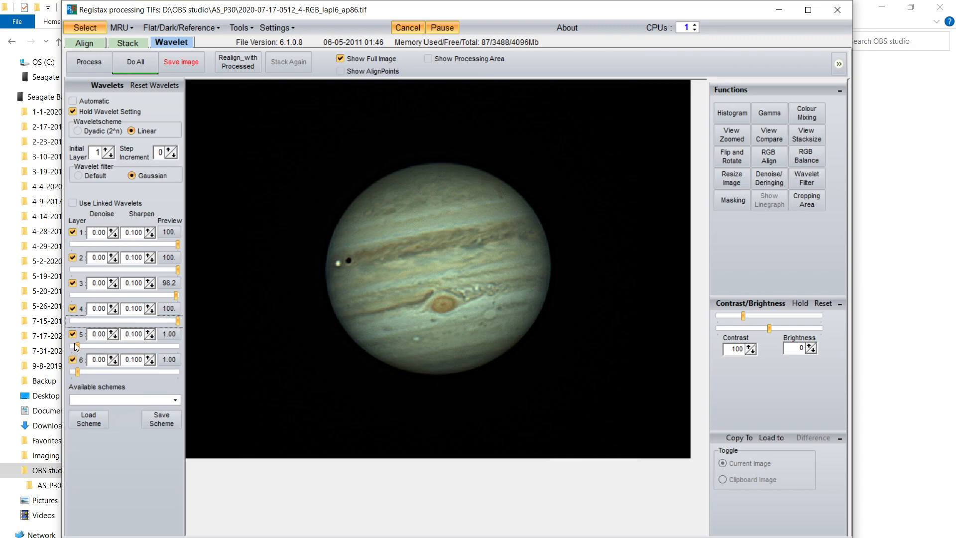
pyautogui.moveTo(75, 344); pyautogui.dragTo(153, 349)
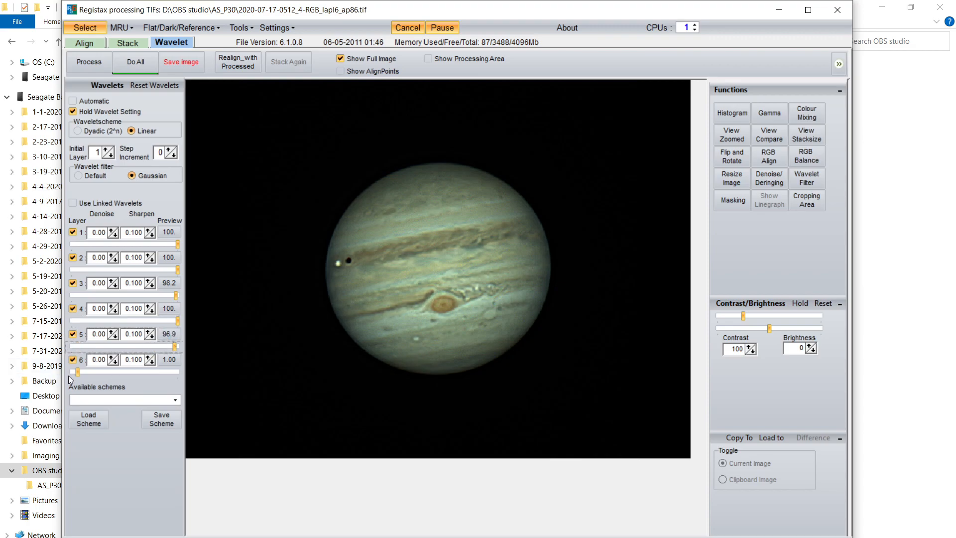
pyautogui.moveTo(78, 372); pyautogui.dragTo(178, 372)
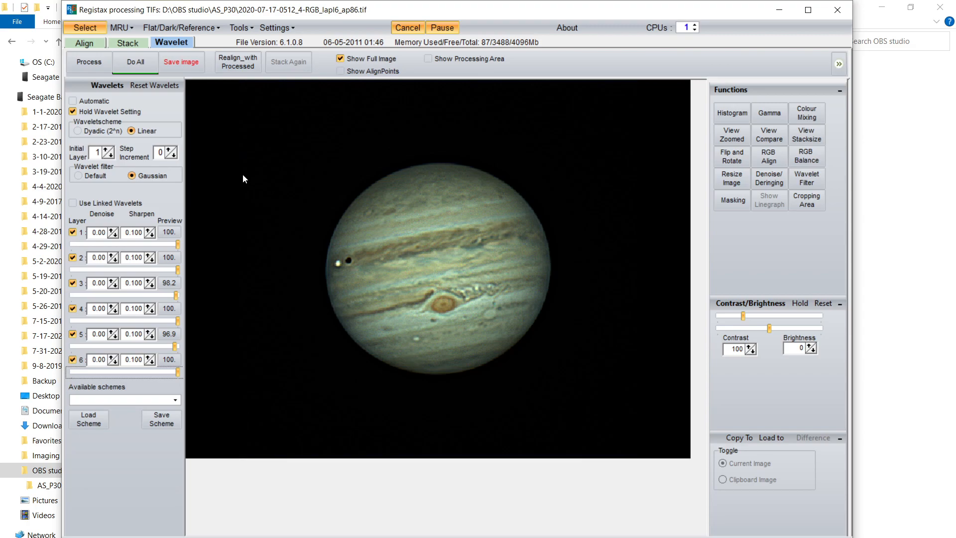
pyautogui.click(160, 86)
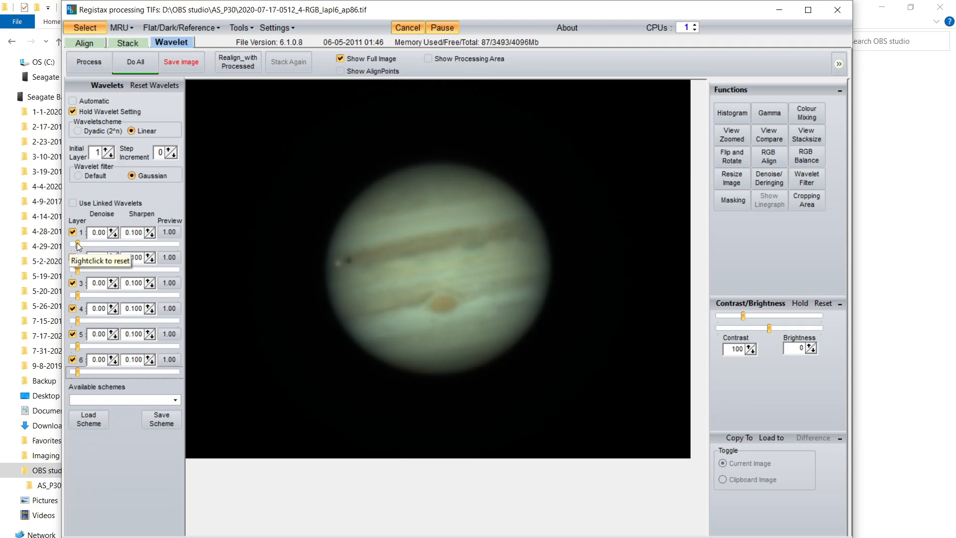
# Step: Set the wavelet layer sliders for layers 1 to 6 to 100, 39.2, 32.5, 20.2, 9.1 and 15.9
pyautogui.moveTo(77, 243); pyautogui.dragTo(178, 244)
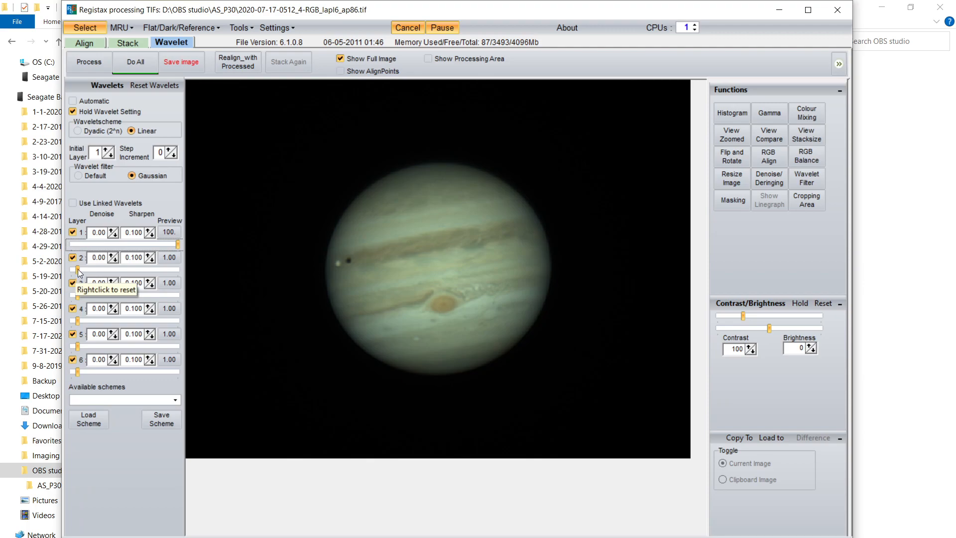
pyautogui.moveTo(77, 269); pyautogui.dragTo(116, 269)
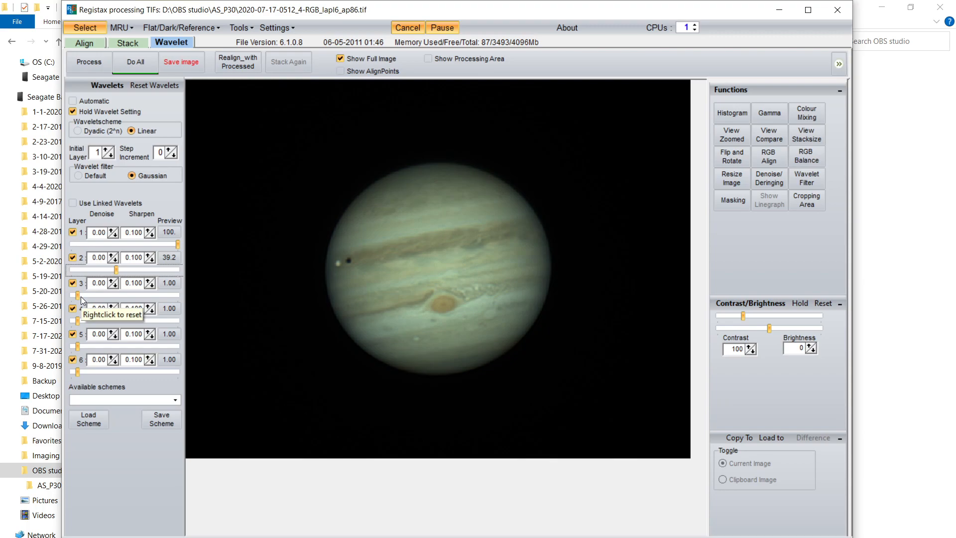
pyautogui.moveTo(77, 296); pyautogui.dragTo(100, 293)
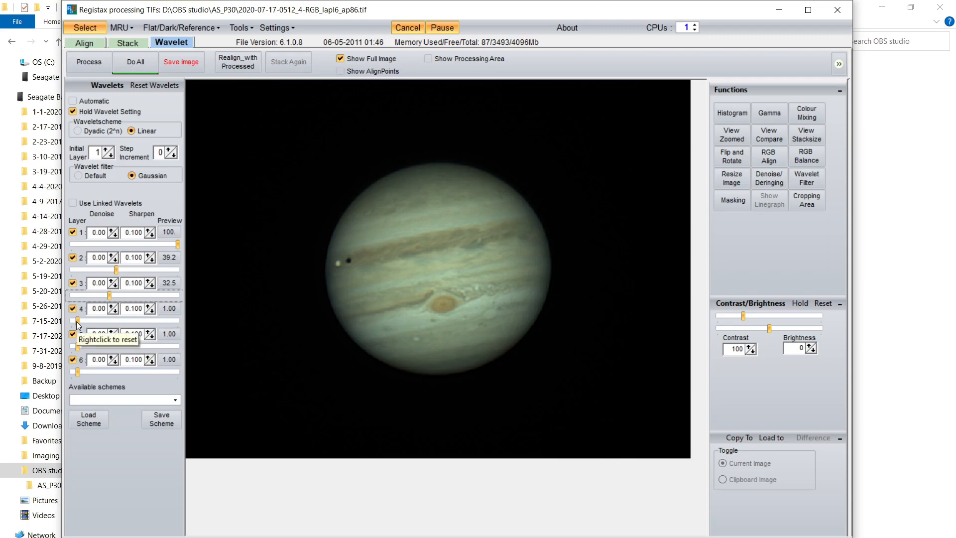
pyautogui.moveTo(76, 321); pyautogui.dragTo(97, 320)
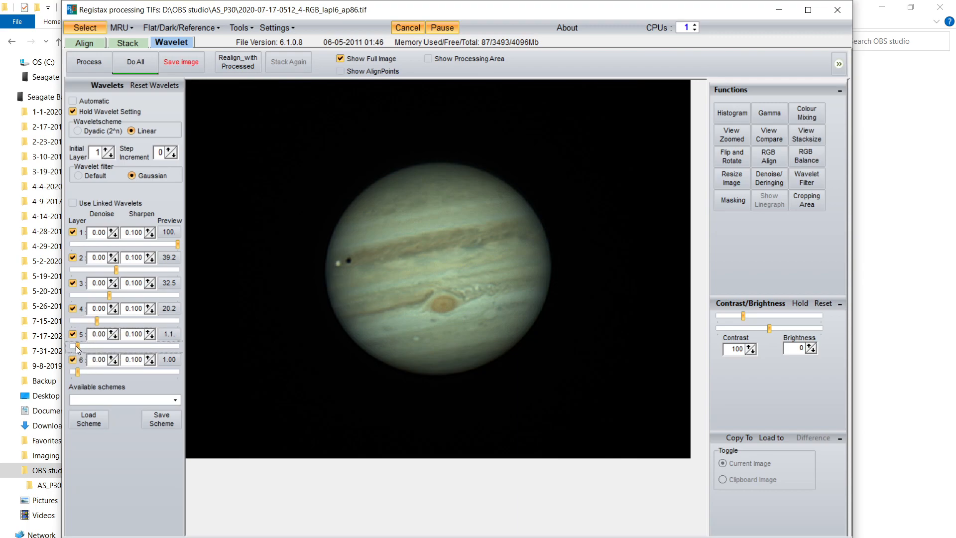
pyautogui.moveTo(76, 346); pyautogui.dragTo(86, 347)
pyautogui.moveTo(87, 344); pyautogui.dragTo(84, 343)
pyautogui.moveTo(77, 374); pyautogui.dragTo(91, 376)
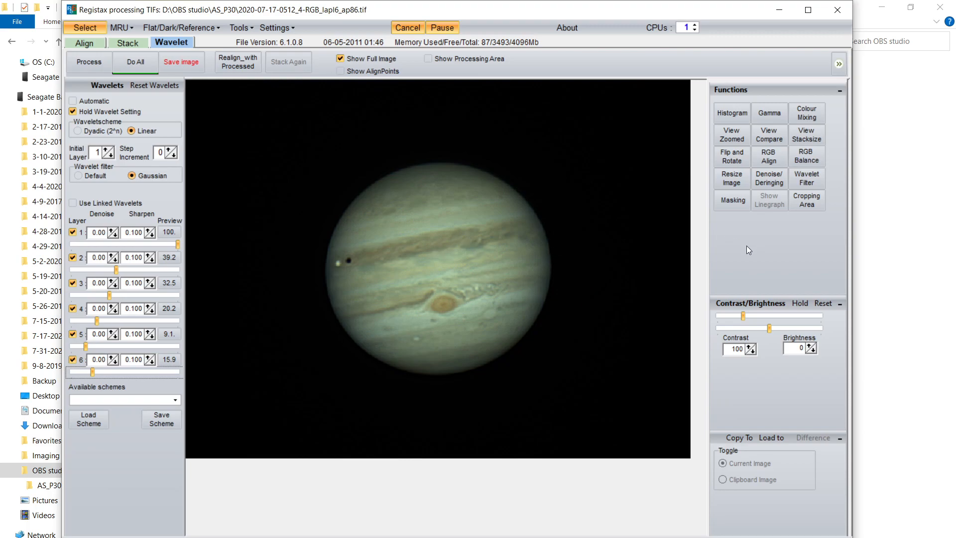
# Step: Auto-balance the RGB colour weights, raise the blue colour weight to 1.22, and close the RGB balance panel
pyautogui.click(809, 151)
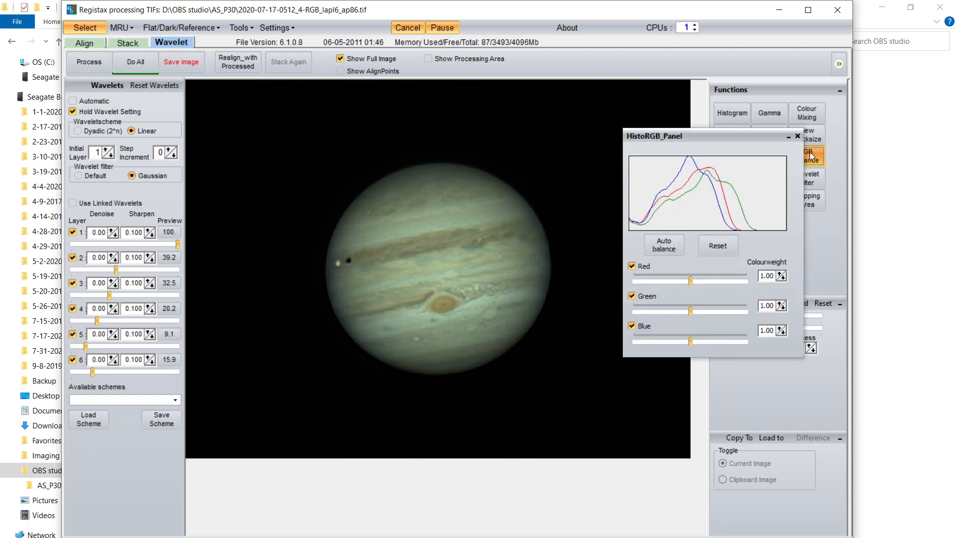
pyautogui.click(670, 247)
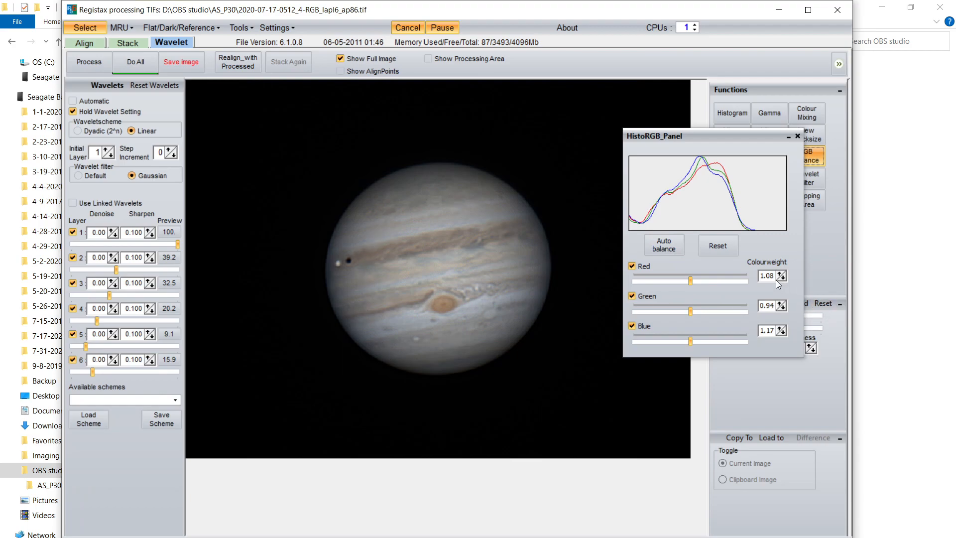
pyautogui.click(783, 333)
pyautogui.click(783, 332)
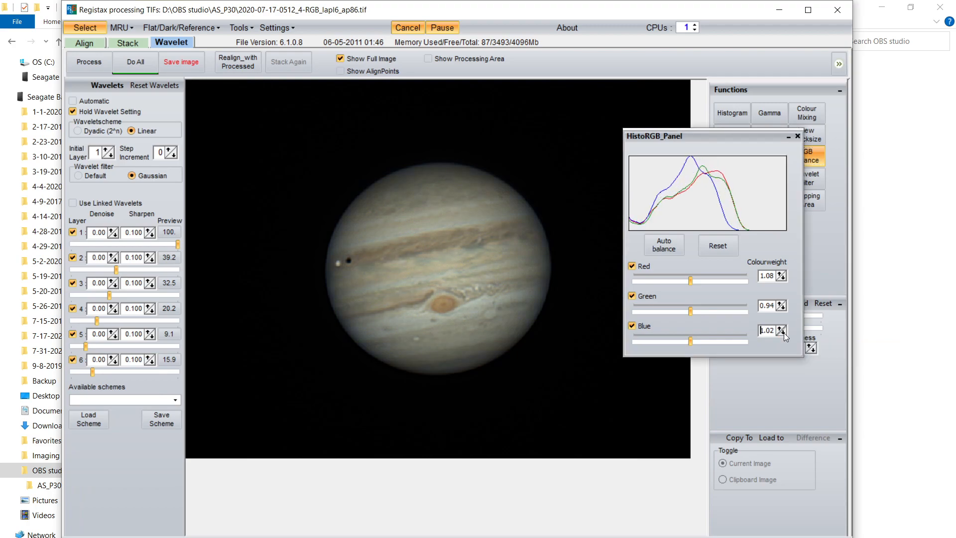
pyautogui.click(780, 331)
pyautogui.click(781, 332)
pyautogui.click(781, 332)
pyautogui.click(781, 331)
pyautogui.click(780, 329)
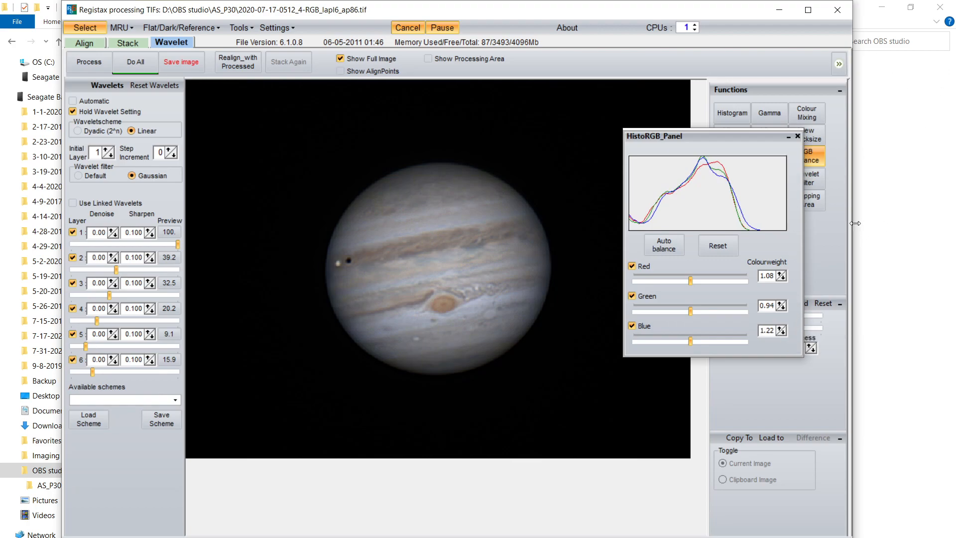
pyautogui.click(798, 135)
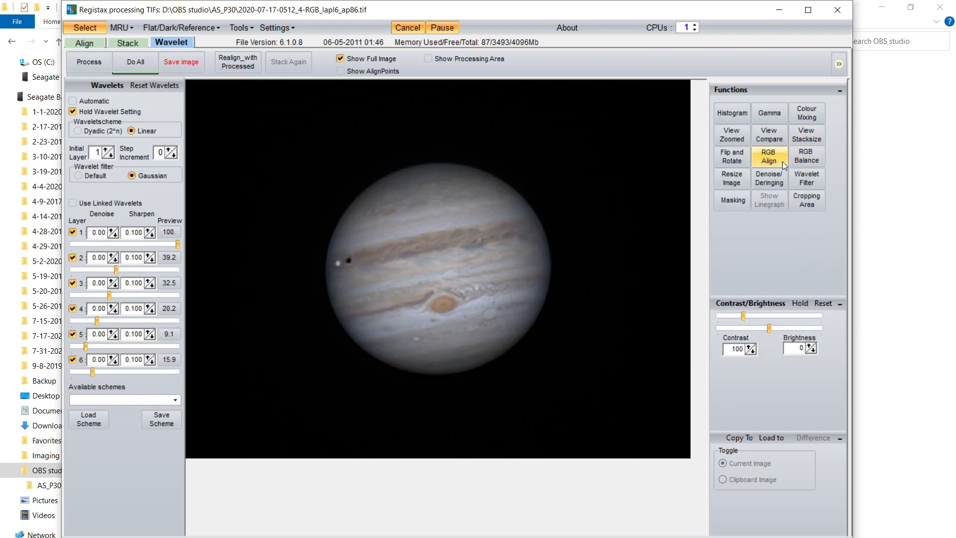
# Step: Try histogram stretches with upper limits of 215 and 112, and reset the histogram
pyautogui.click(737, 115)
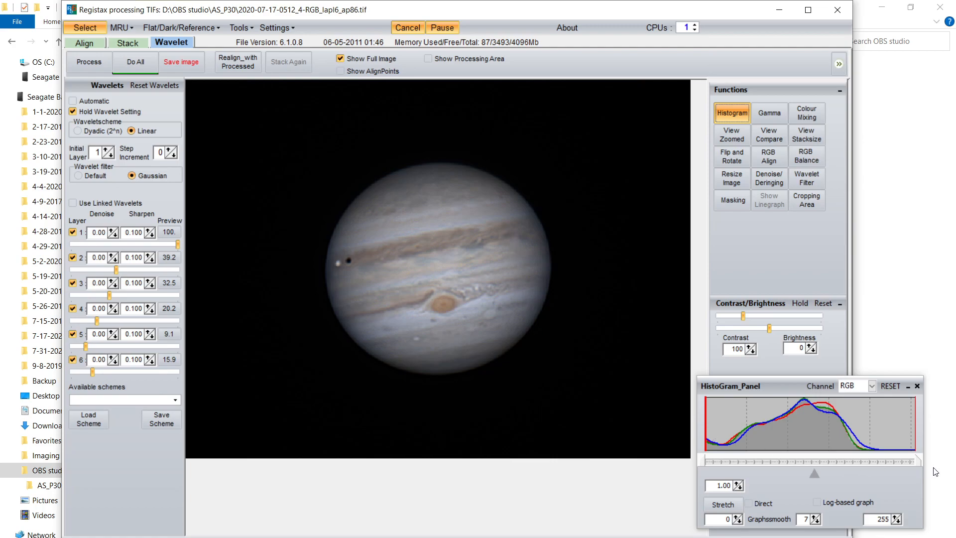
pyautogui.moveTo(918, 462); pyautogui.dragTo(885, 458)
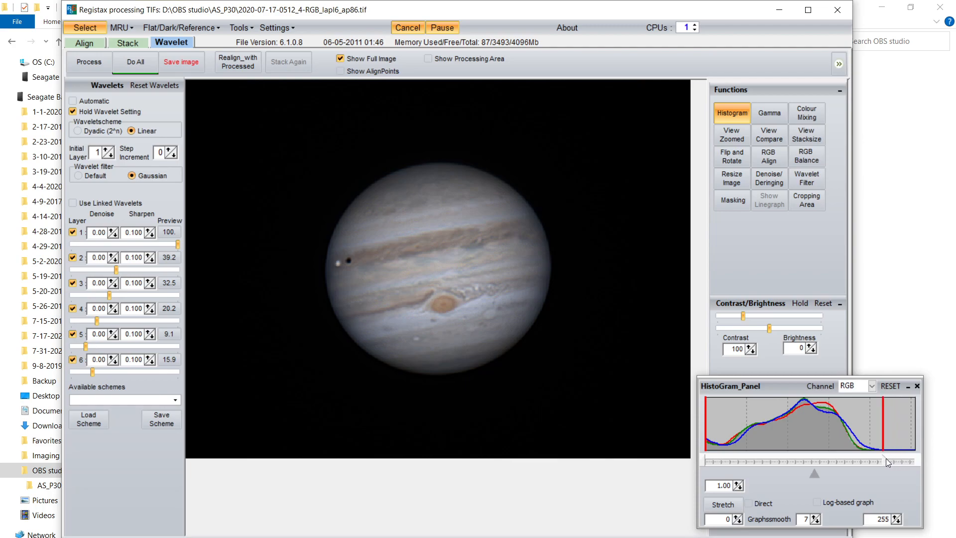
pyautogui.click(723, 504)
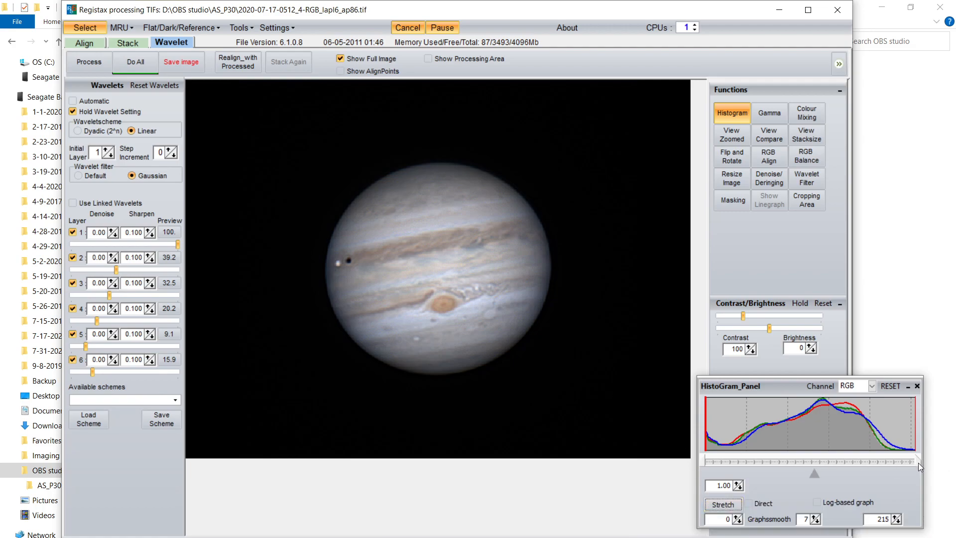
pyautogui.moveTo(919, 462); pyautogui.dragTo(814, 461)
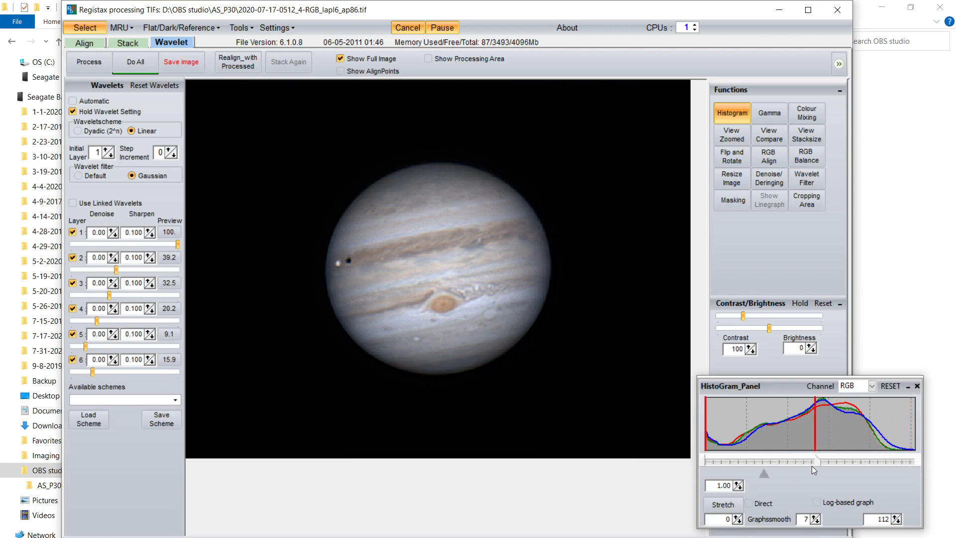
pyautogui.click(721, 502)
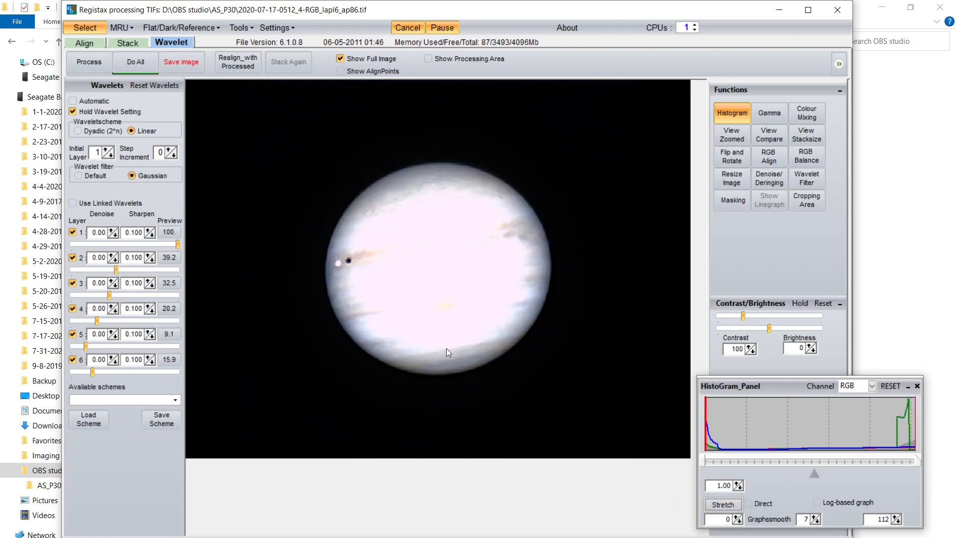
pyautogui.click(891, 386)
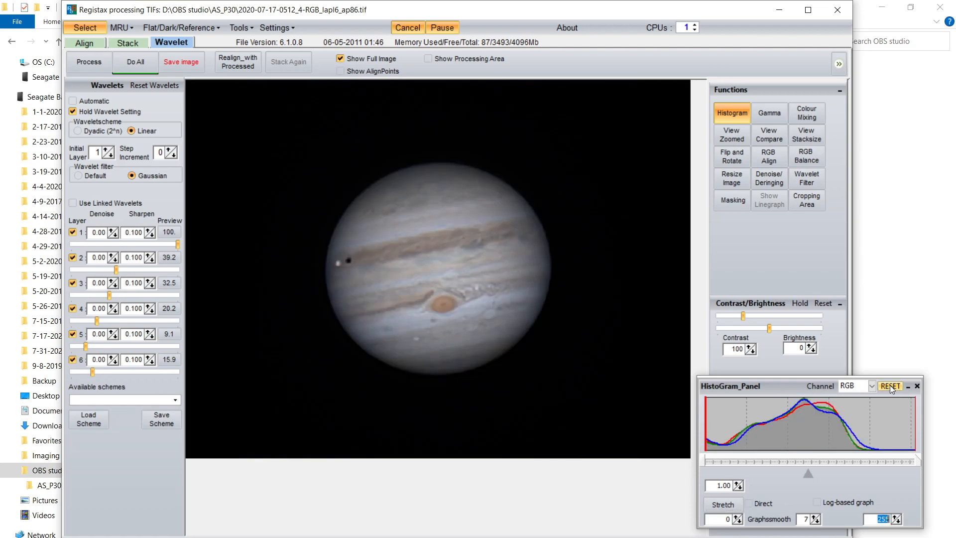
# Step: Apply histogram stretches with upper limits of 210 and 207 and close the histogram panel
pyautogui.moveTo(918, 460); pyautogui.dragTo(879, 462)
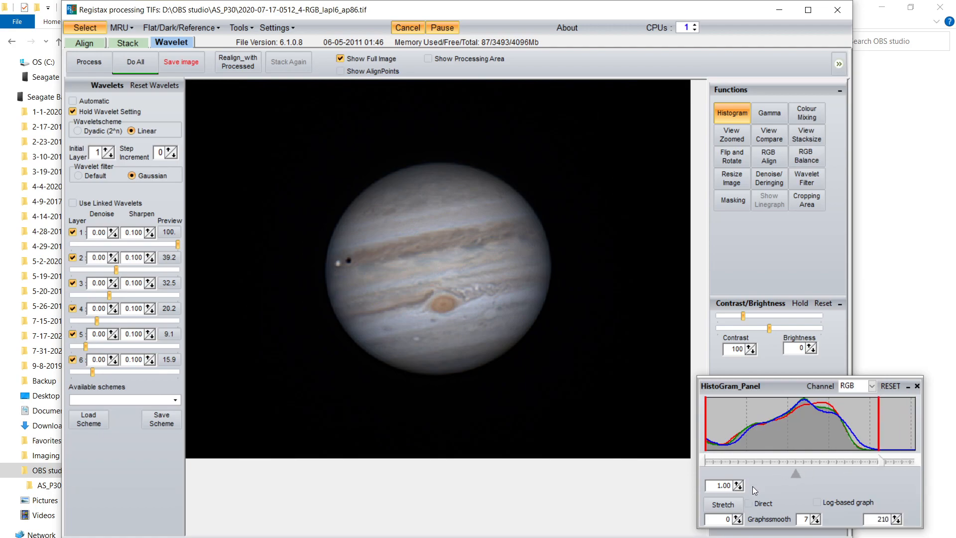
pyautogui.click(727, 506)
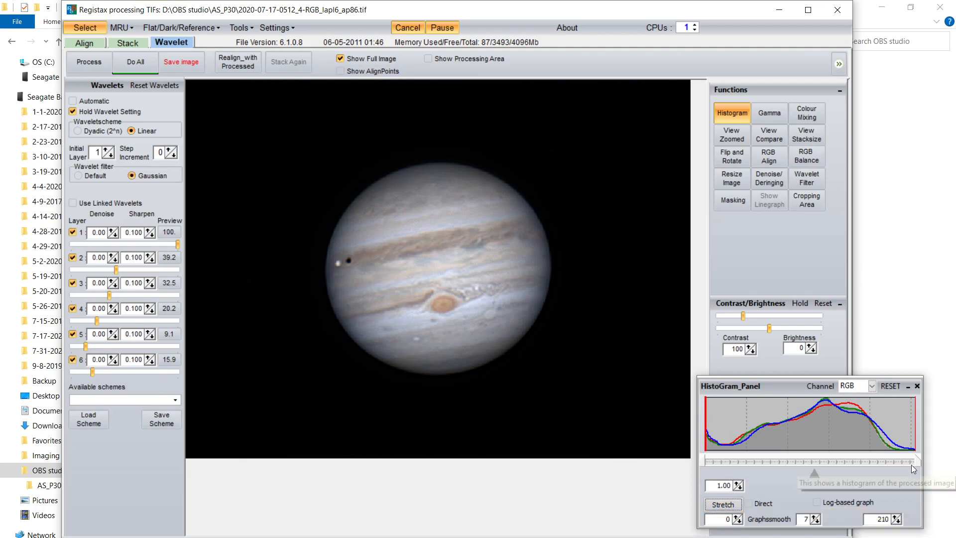
pyautogui.moveTo(915, 461); pyautogui.dragTo(913, 461)
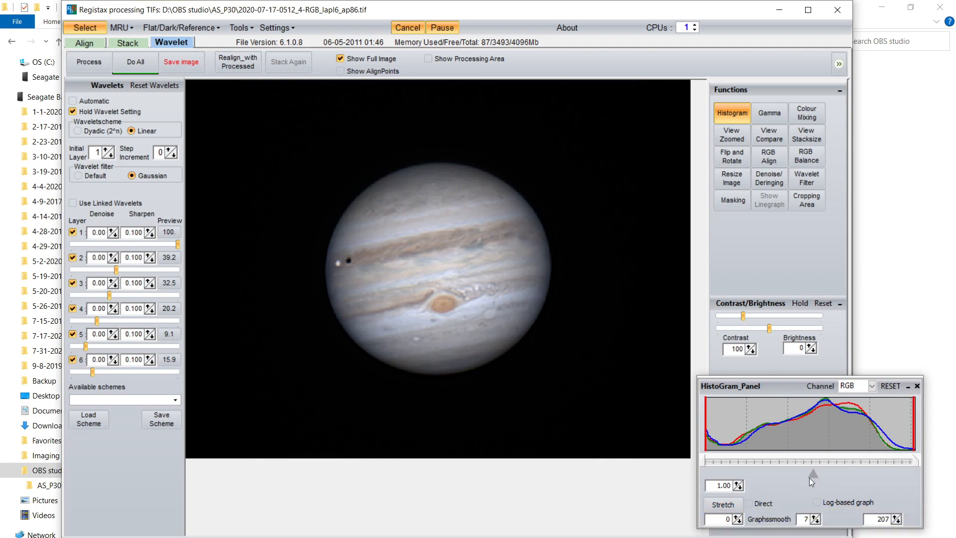
pyautogui.click(736, 503)
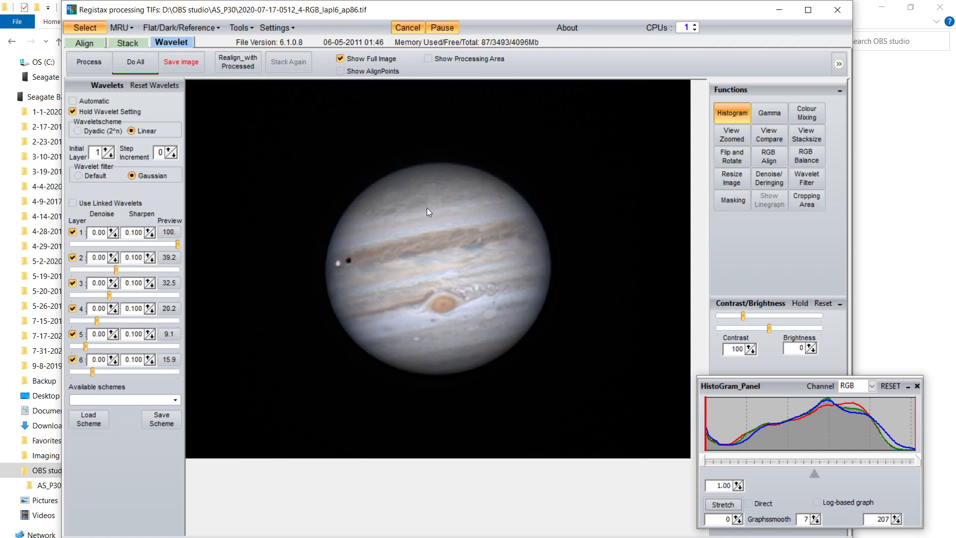
pyautogui.click(917, 386)
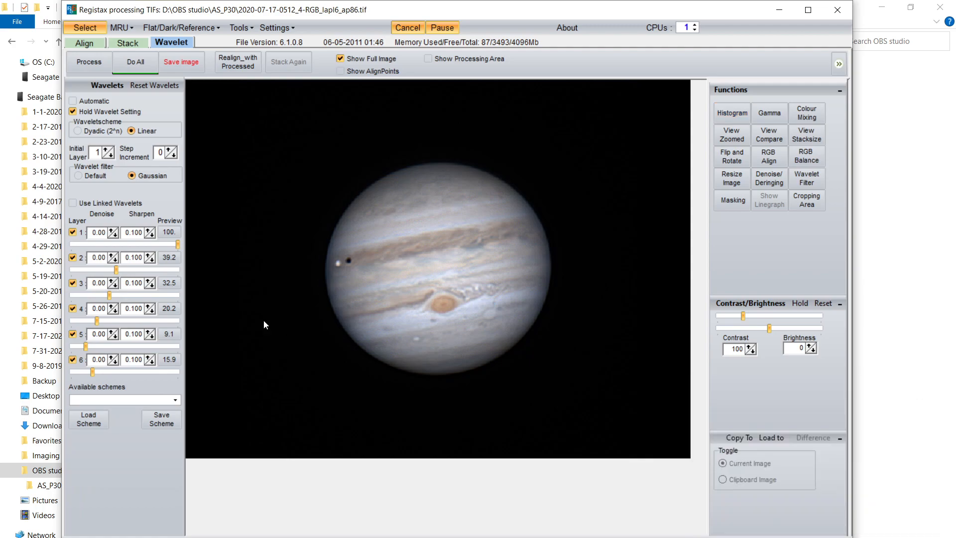
# Step: Set the sharpen values to 0.120 for layer 1 and 0.110 for layers 2, 3 and 4
pyautogui.click(149, 229)
pyautogui.click(148, 230)
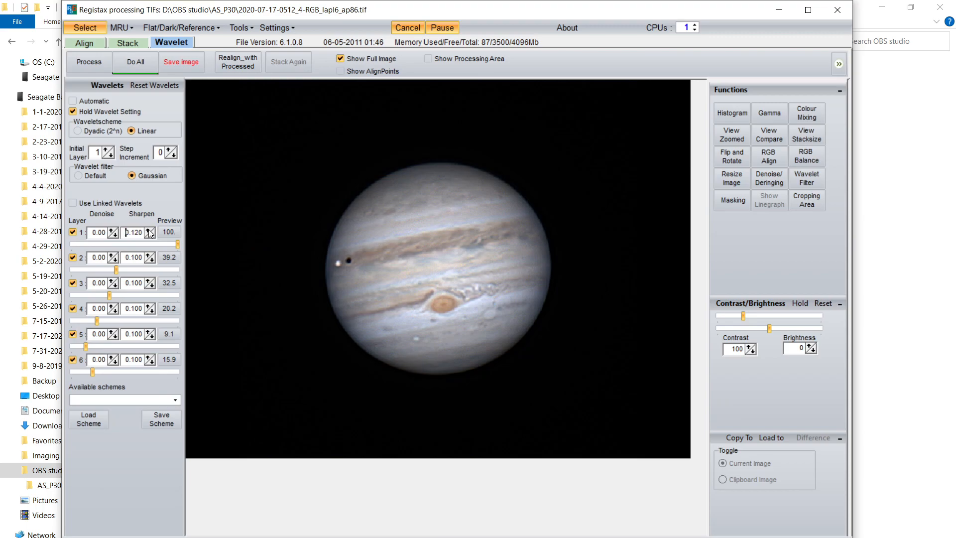
pyautogui.click(148, 254)
pyautogui.click(148, 280)
pyautogui.click(148, 307)
# Step: Set the denoise value of layers 1 to 3 to 0.10 and apply all processing to the image
pyautogui.click(111, 230)
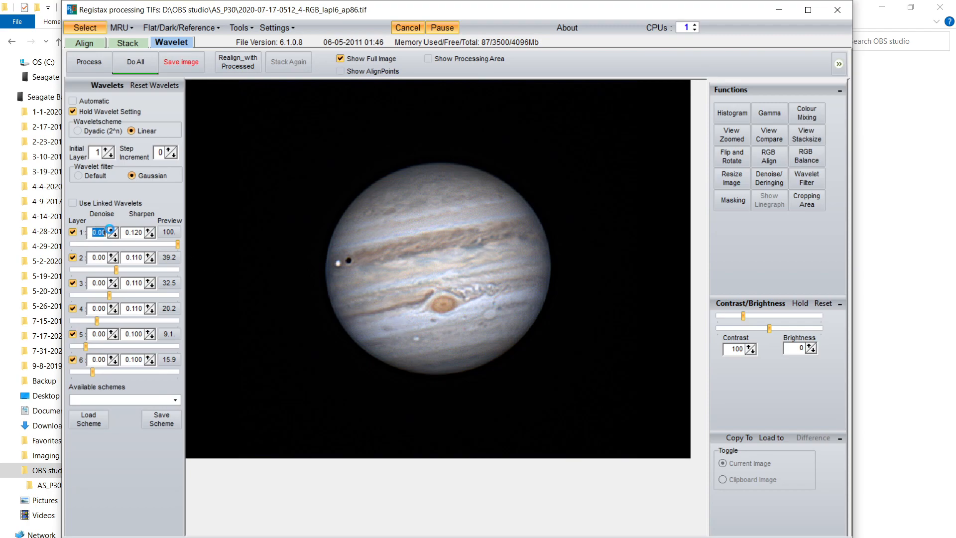
pyautogui.click(112, 254)
pyautogui.click(111, 280)
pyautogui.click(133, 60)
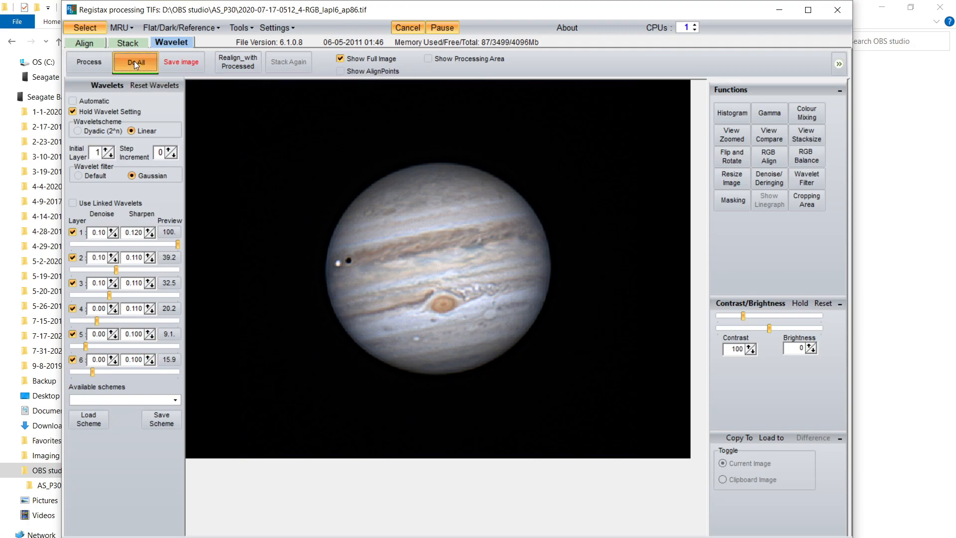
pyautogui.click(187, 63)
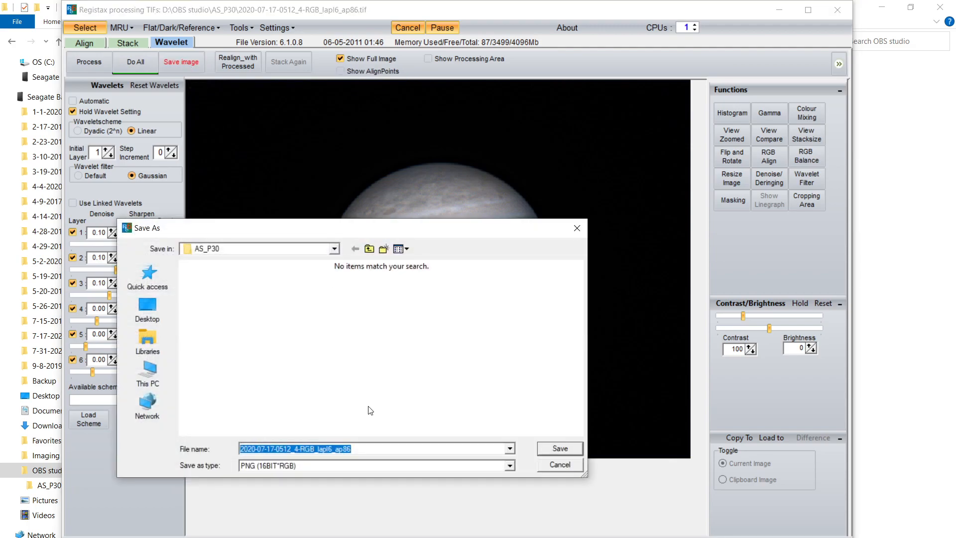
pyautogui.click(364, 449)
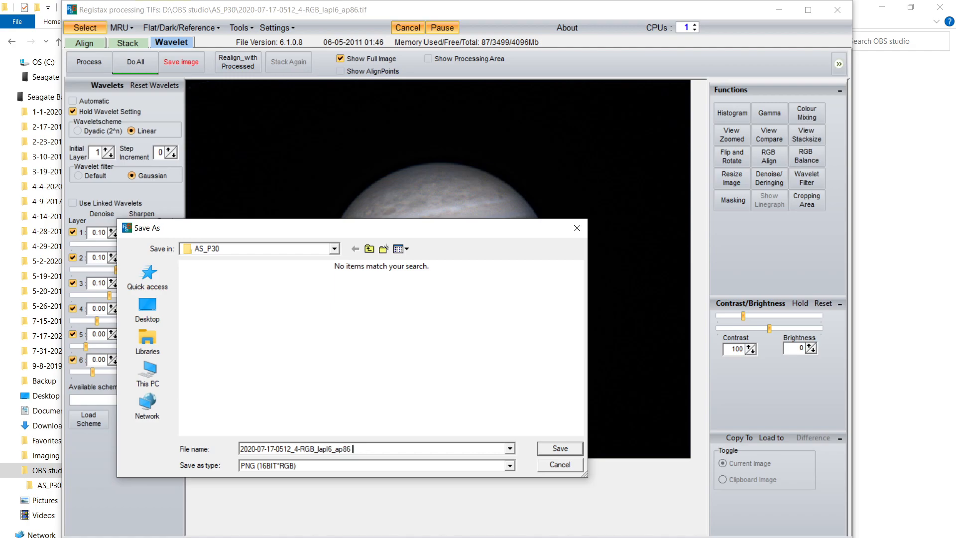
pyautogui.write('Gaussian')
pyautogui.click(560, 448)
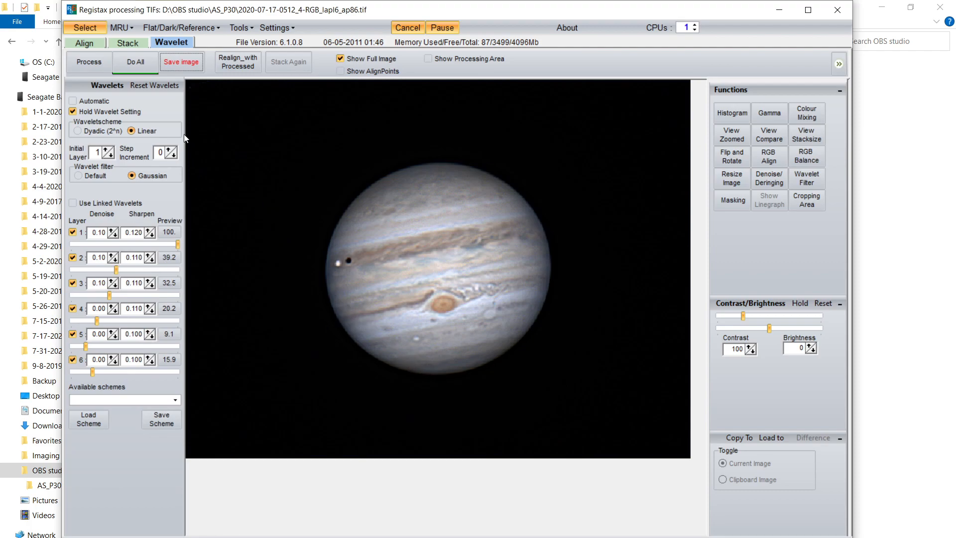
# Step: Reset the wavelet layers and switch the wavelet filter to Default
pyautogui.click(149, 130)
pyautogui.click(167, 85)
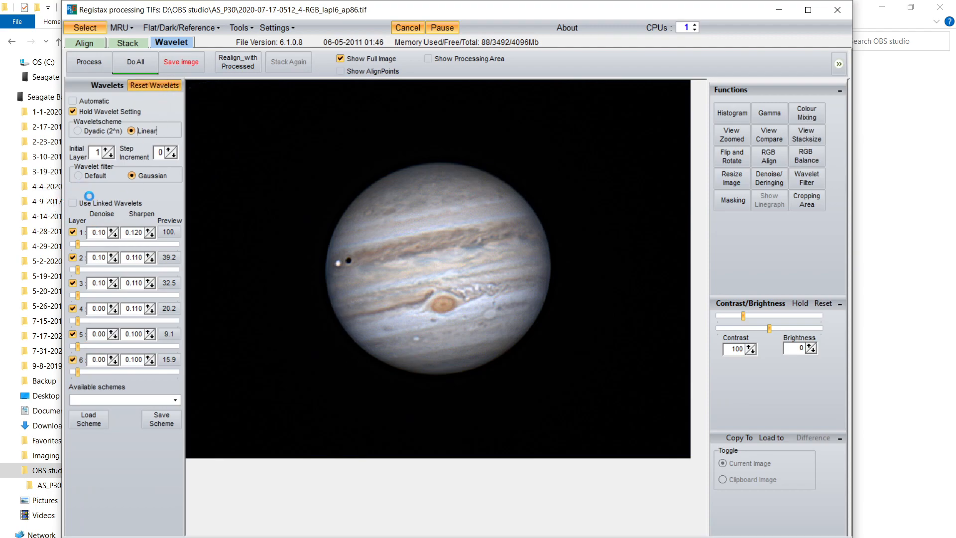
pyautogui.click(78, 175)
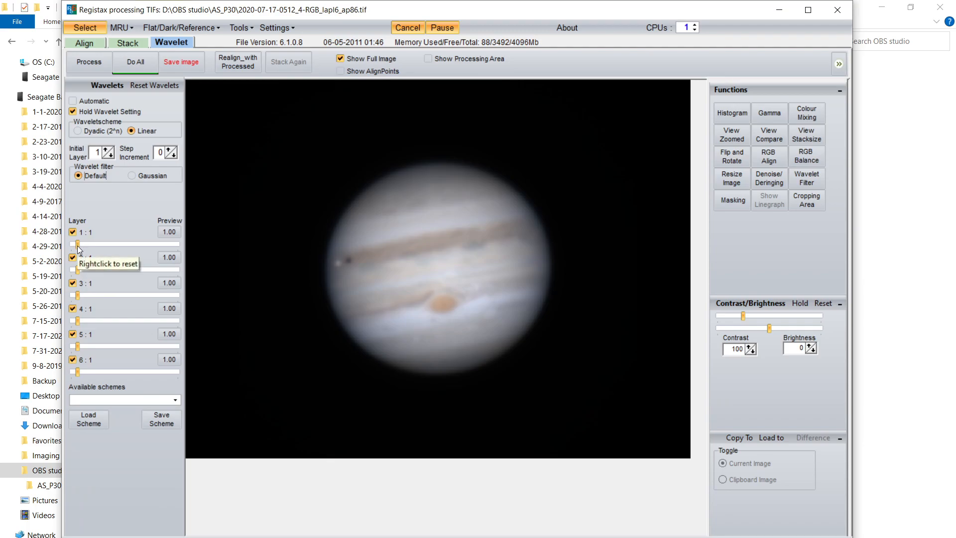
# Step: Set the wavelet layer strengths to 60.1, 33.1, 28.2, 14.6, 4.2 and 14.0 for layers 1 to 6
pyautogui.moveTo(77, 245); pyautogui.dragTo(133, 247)
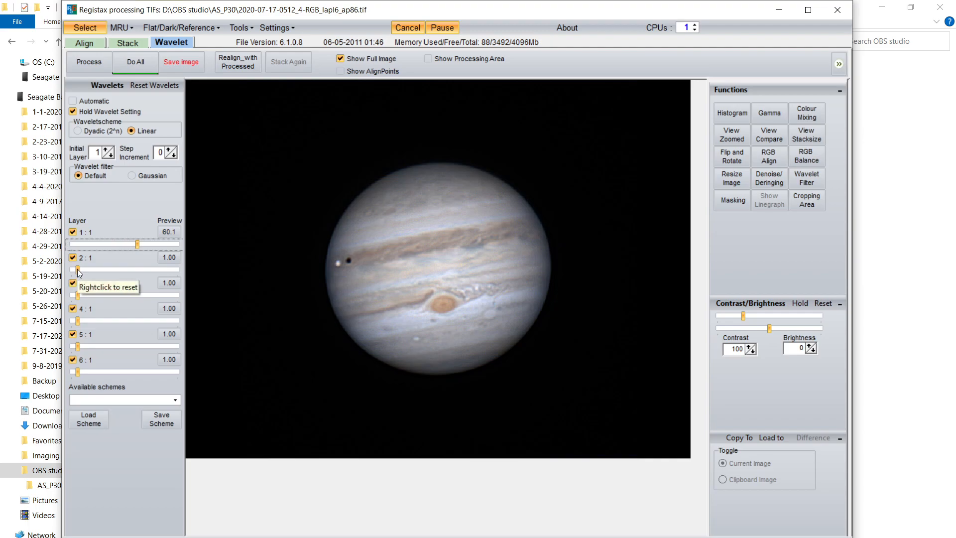
pyautogui.moveTo(77, 269); pyautogui.dragTo(107, 270)
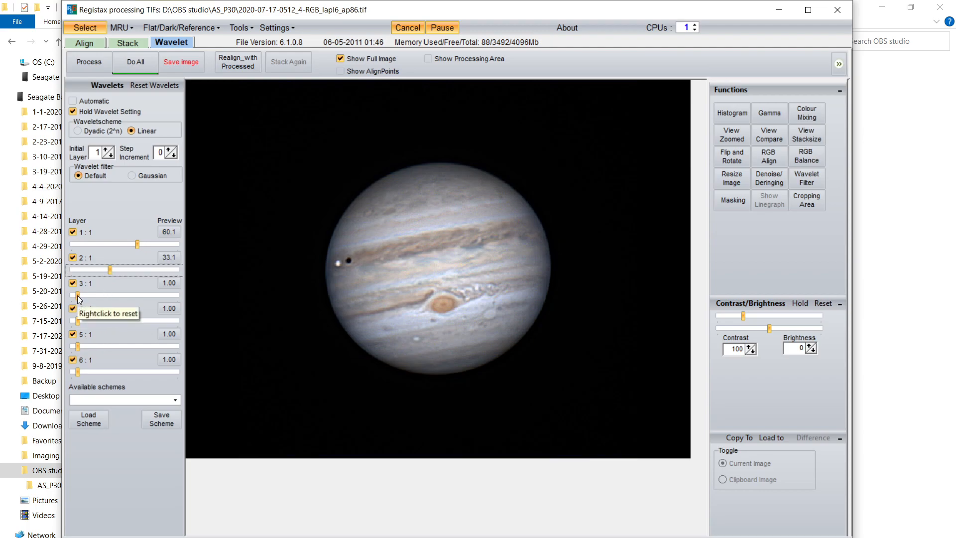
pyautogui.moveTo(76, 294); pyautogui.dragTo(103, 296)
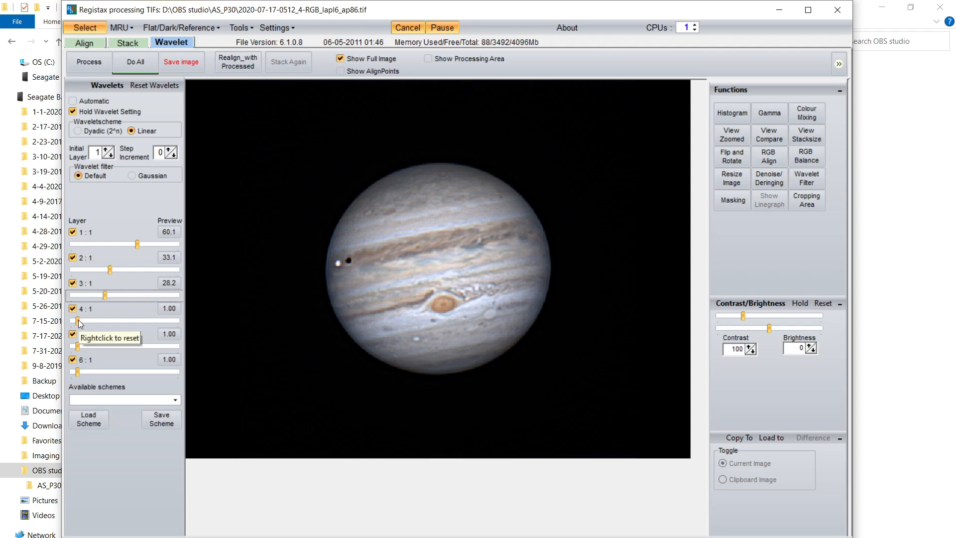
pyautogui.moveTo(79, 320); pyautogui.dragTo(91, 372)
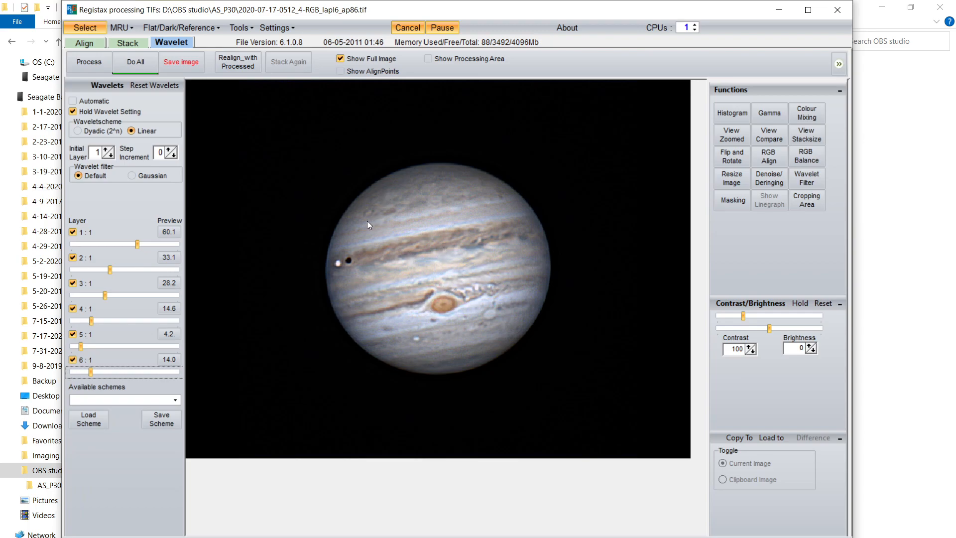
# Step: Apply all processing and save the image as PNG, appending Default to the file name
pyautogui.click(139, 62)
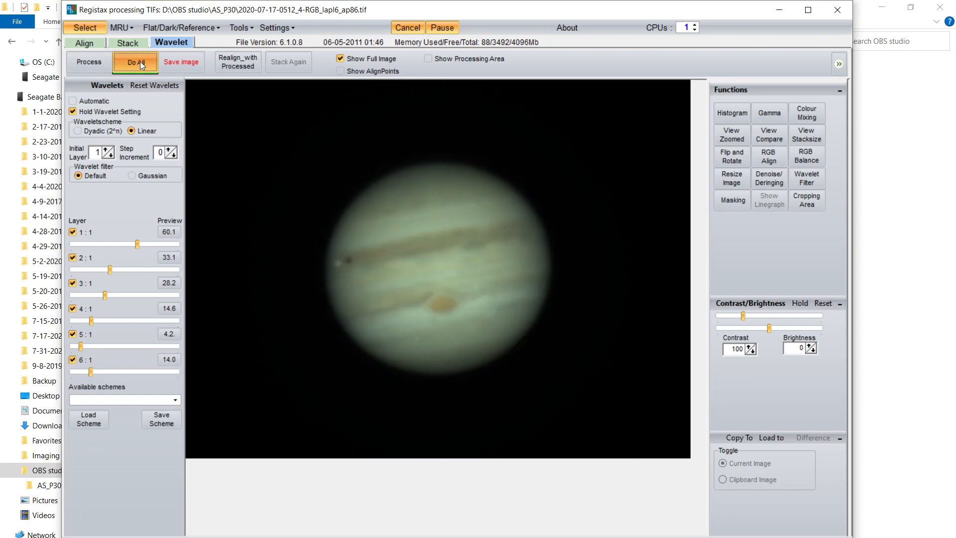
pyautogui.click(183, 61)
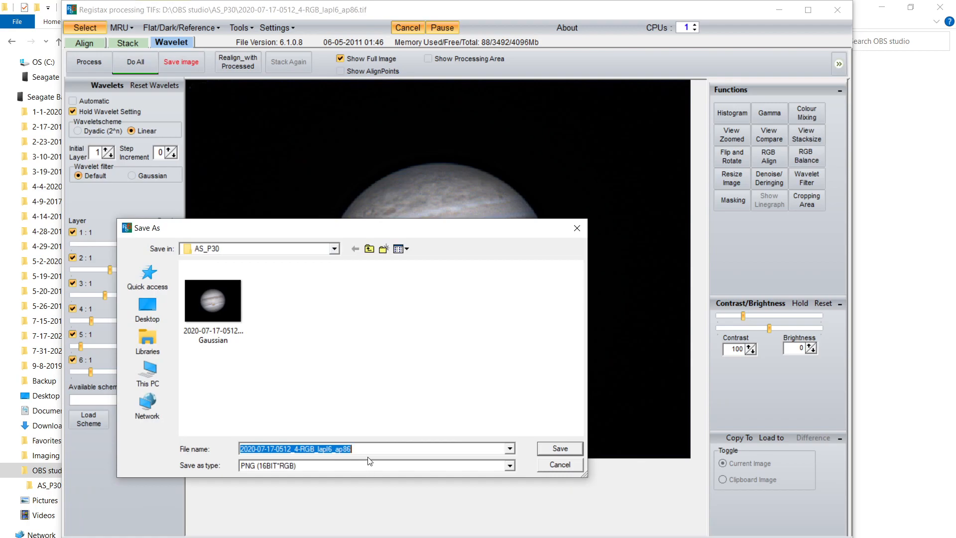
pyautogui.click(360, 447)
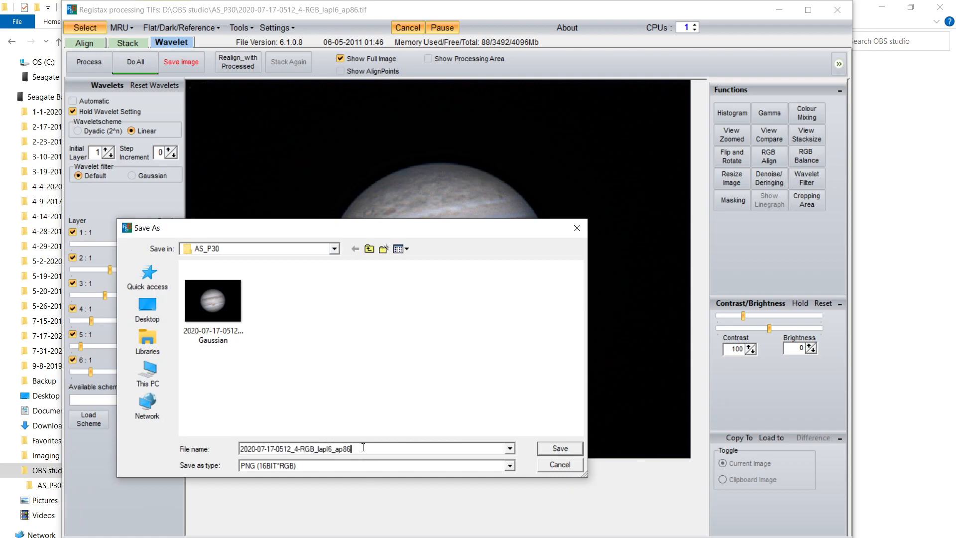
pyautogui.write('Default')
pyautogui.click(563, 445)
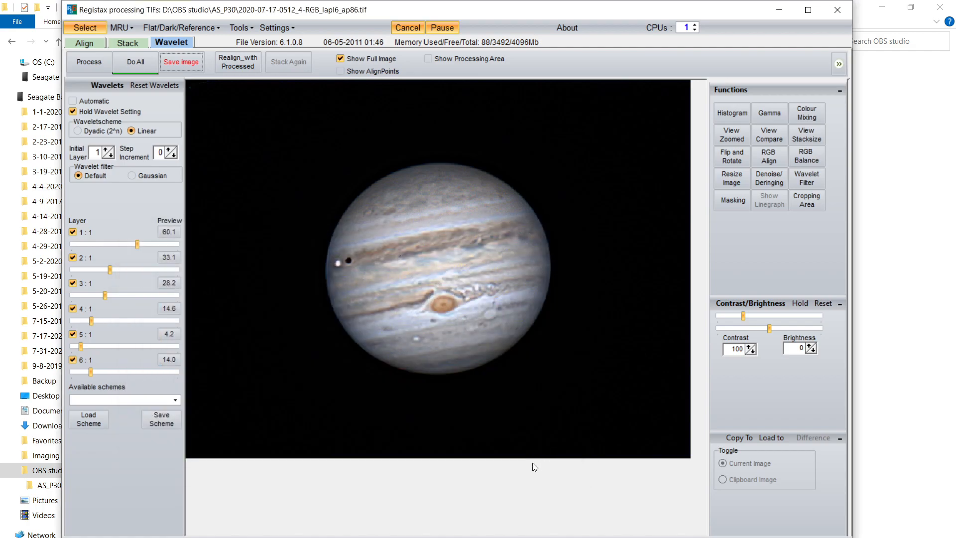
# Step: Open the AS_P30 folder and view the Default PNG zoomed in the photo viewer
pyautogui.hotkey('alt', 'F4')
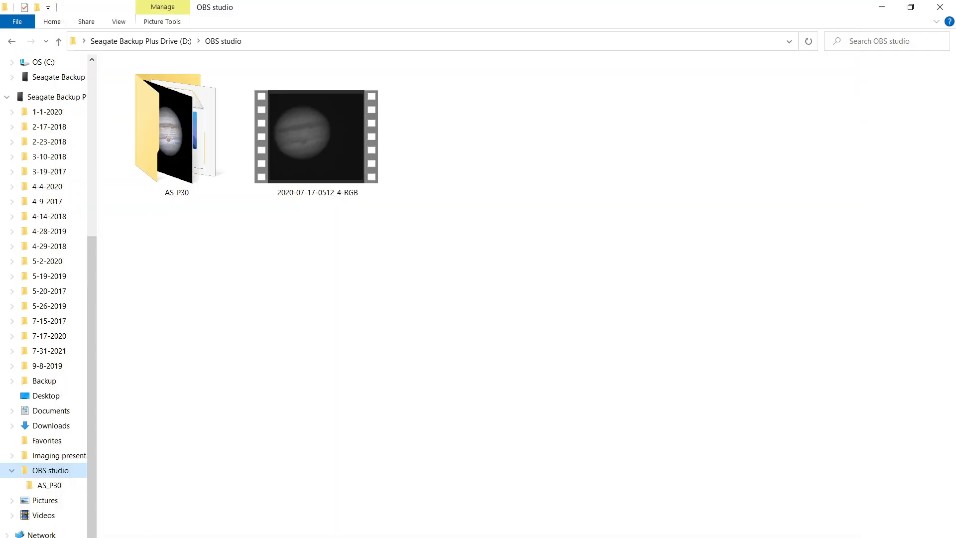
pyautogui.doubleClick(195, 166)
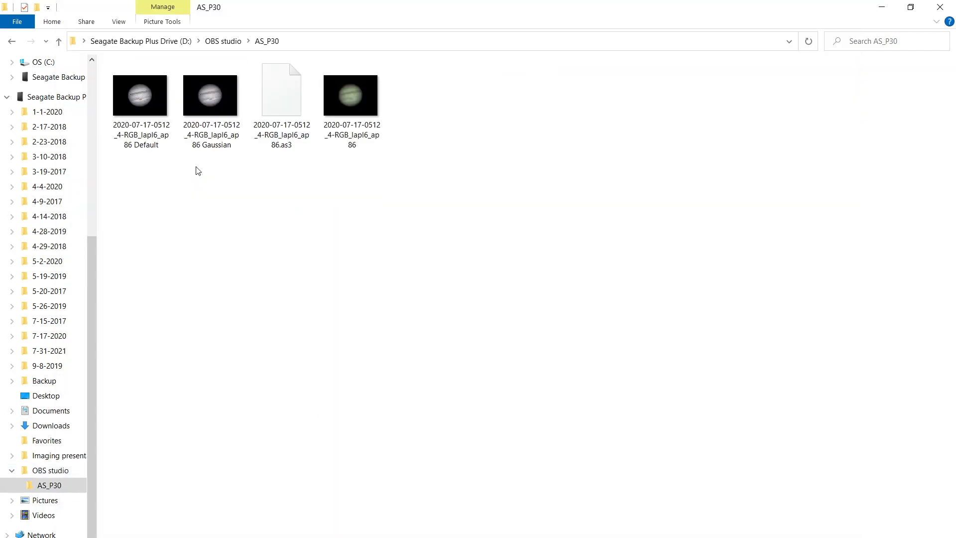
pyautogui.click(144, 127)
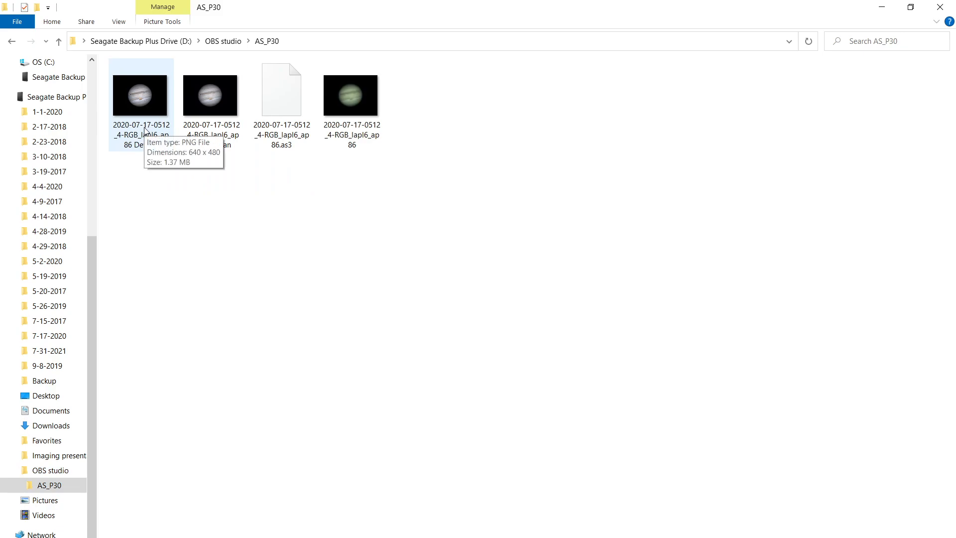
pyautogui.doubleClick(144, 127)
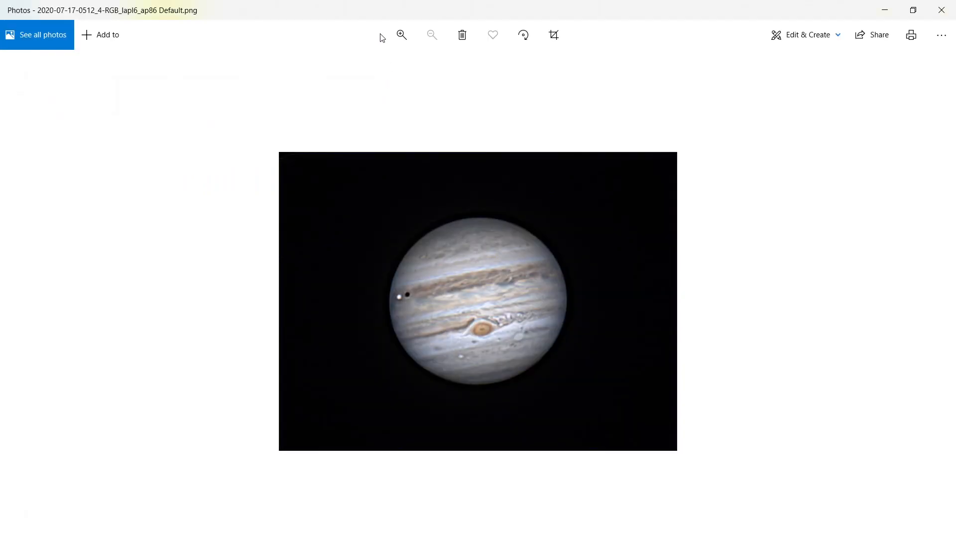
pyautogui.click(402, 35)
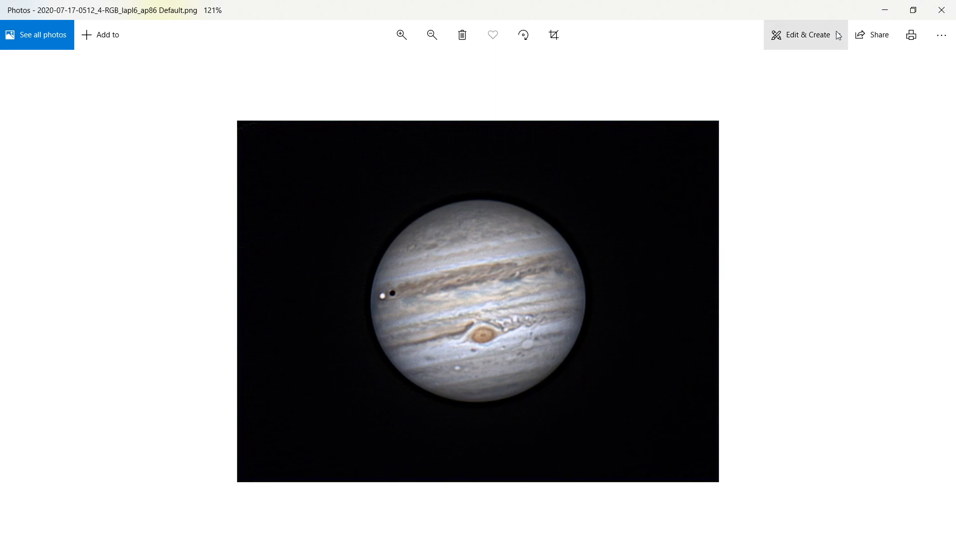
pyautogui.click(884, 10)
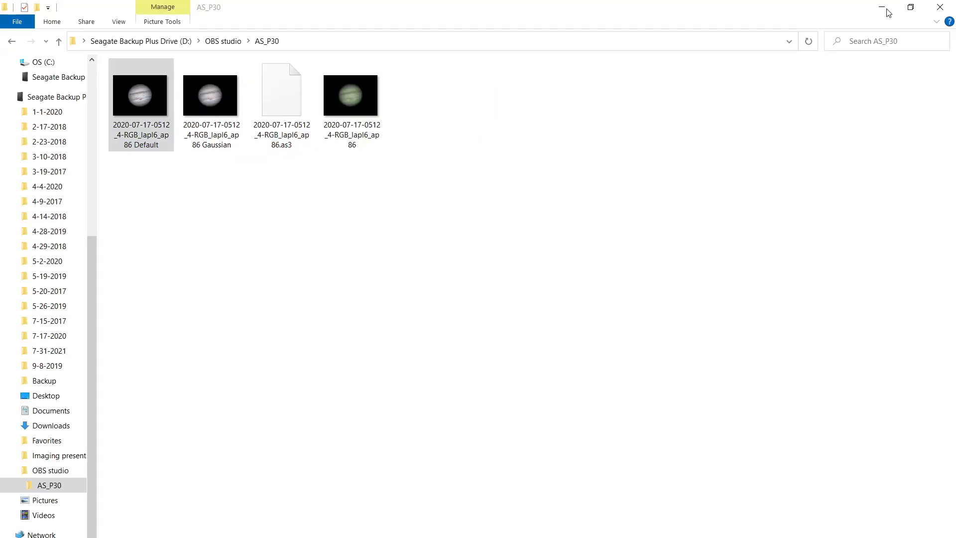
# Step: Open the Gaussian PNG zoomed in the photo viewer to compare it with the Default version
pyautogui.doubleClick(223, 128)
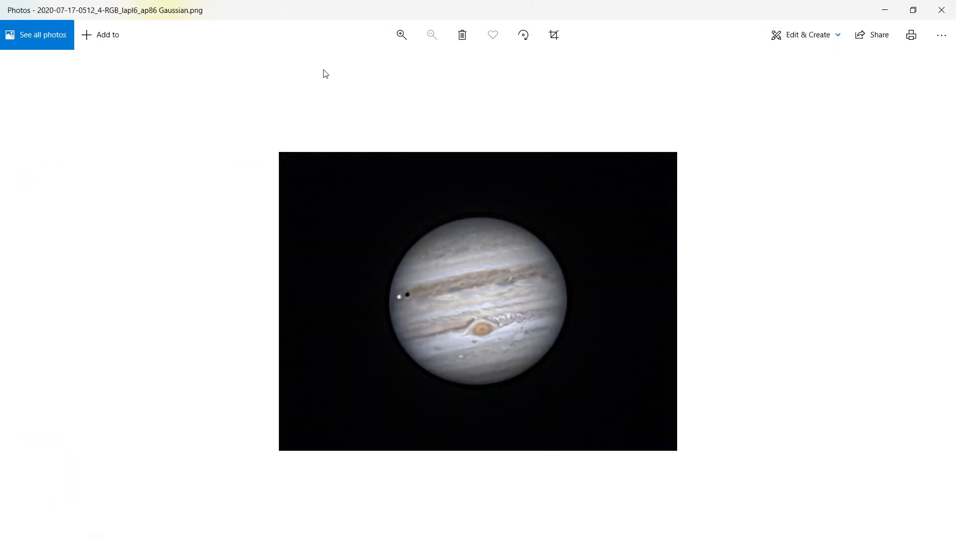
pyautogui.click(401, 35)
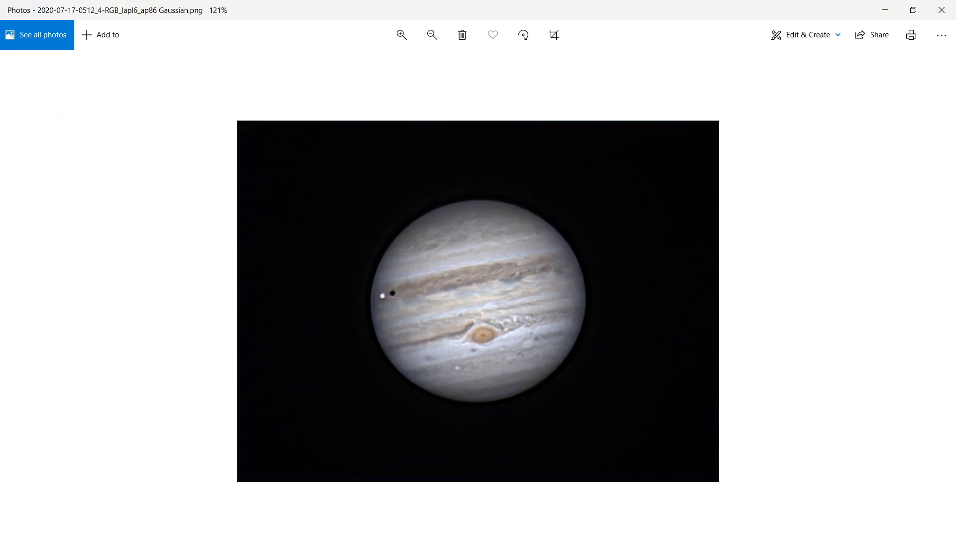
pyautogui.moveTo(511, 526)
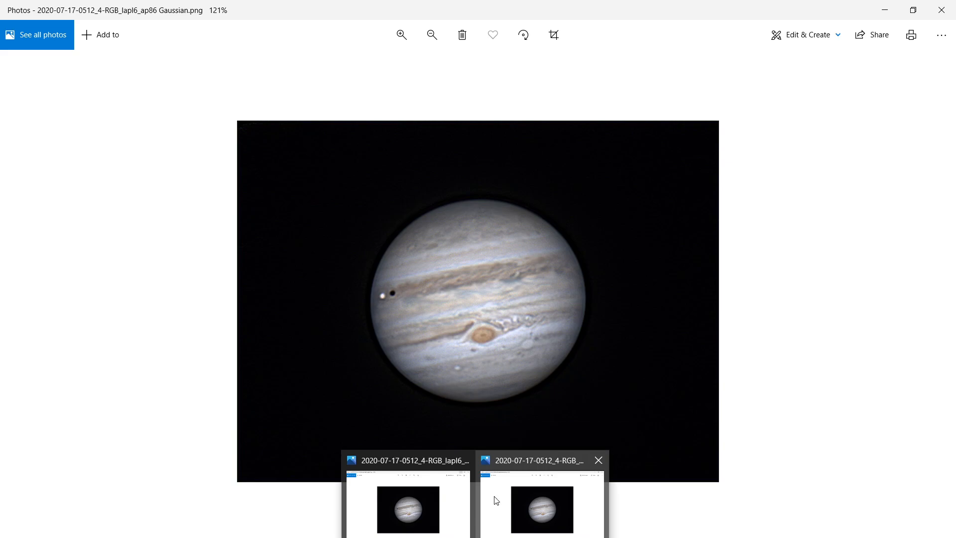
pyautogui.moveTo(443, 510)
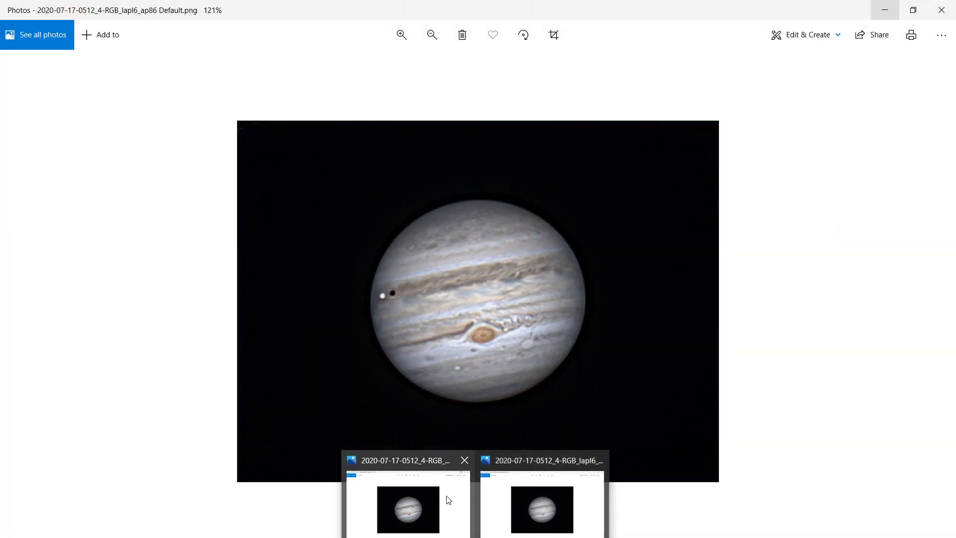
pyautogui.moveTo(508, 498)
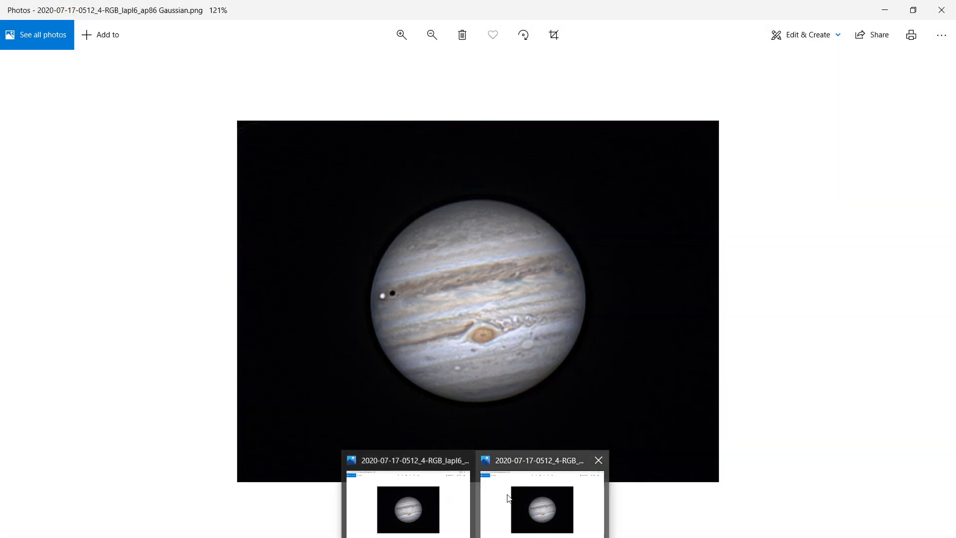
pyautogui.moveTo(468, 492)
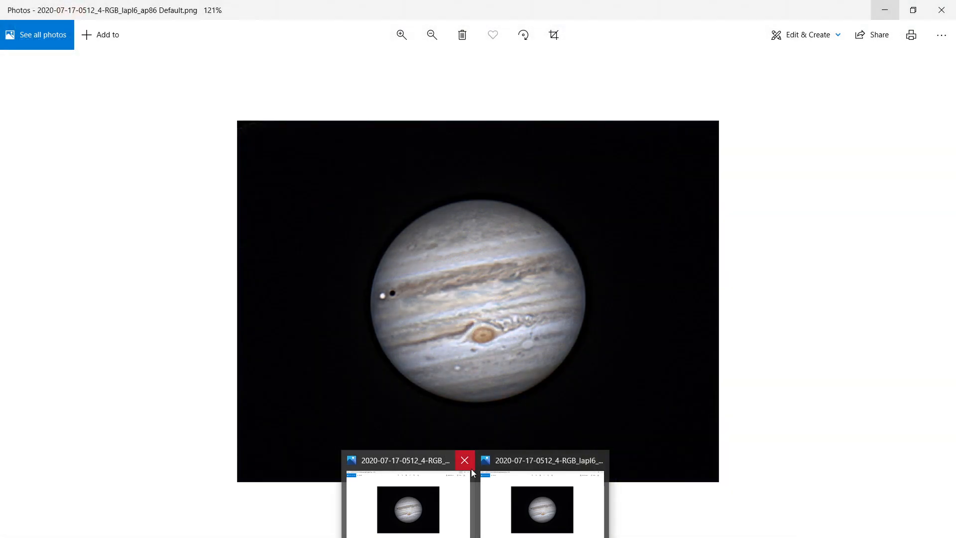
# Step: Close the photo viewer windows, the file explorer and RegiStax
pyautogui.click(468, 463)
pyautogui.click(532, 464)
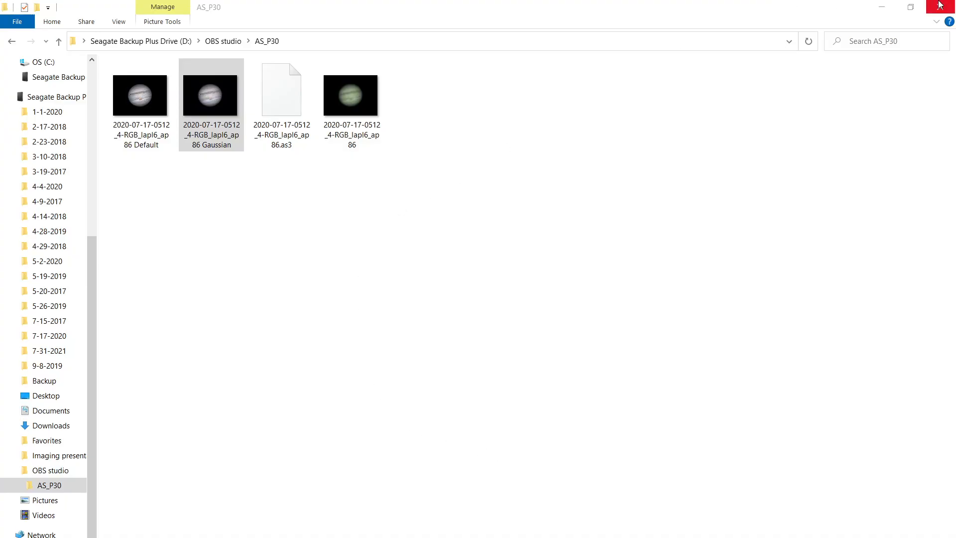
pyautogui.click(891, 6)
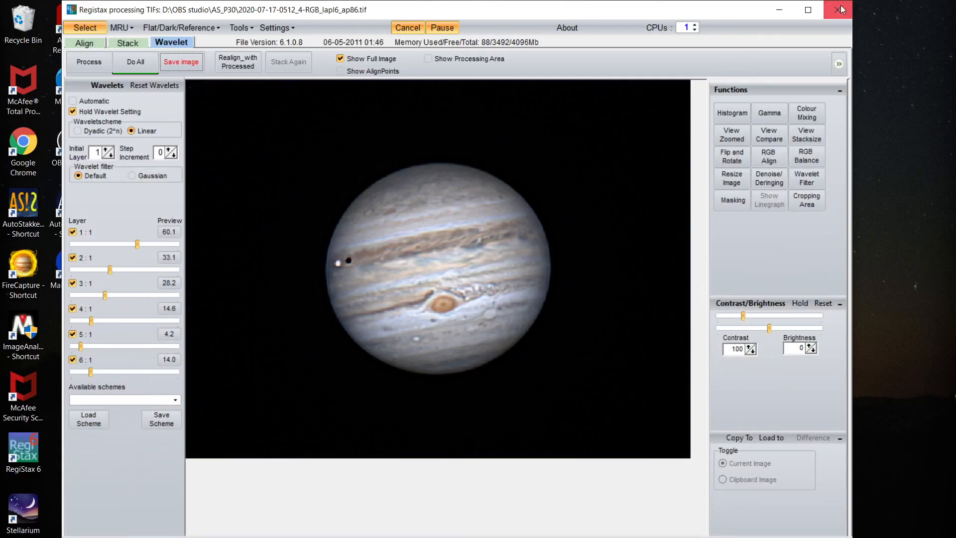
pyautogui.click(841, 10)
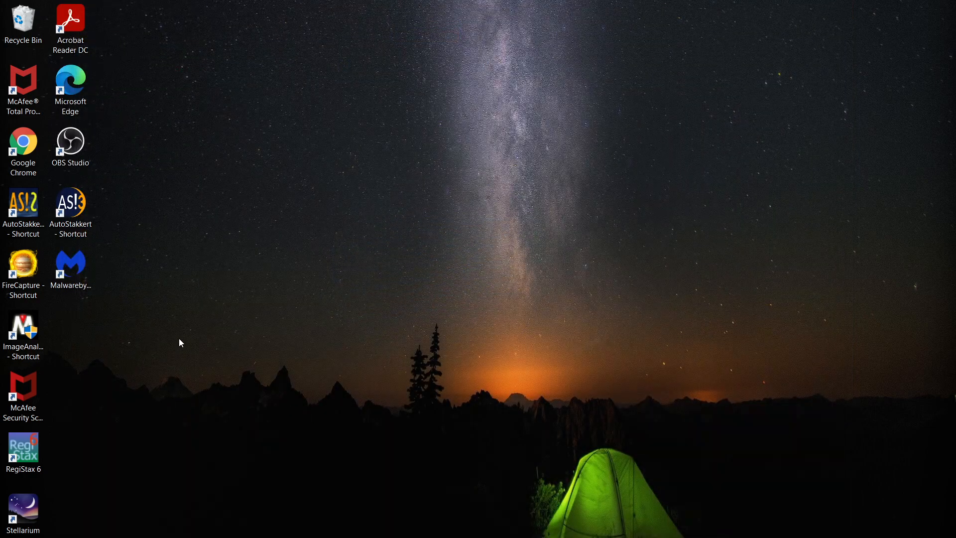
# Step: Launch Image Analyzer from its desktop shortcut, confirming the extraction to its default destination folder
pyautogui.click(26, 329)
pyautogui.doubleClick(25, 327)
pyautogui.click(542, 397)
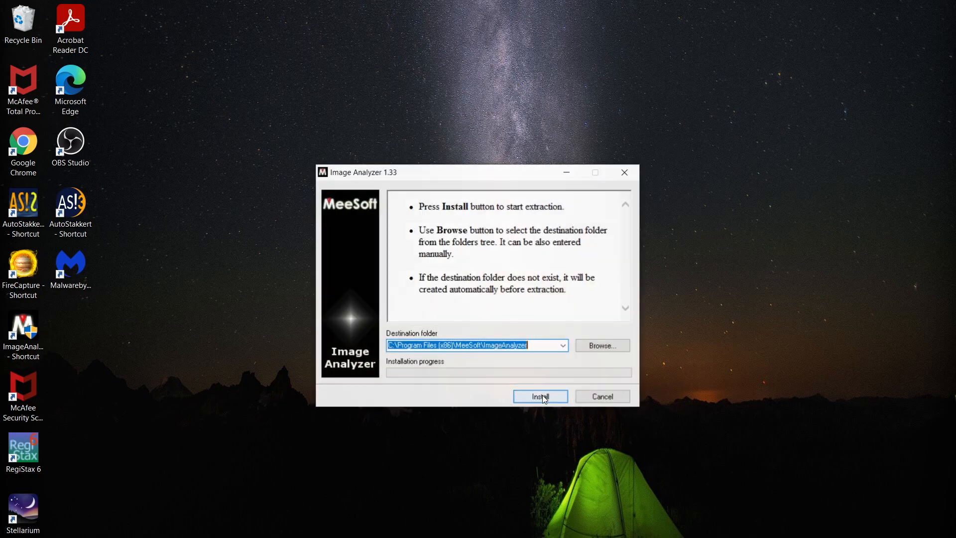
pyautogui.click(541, 396)
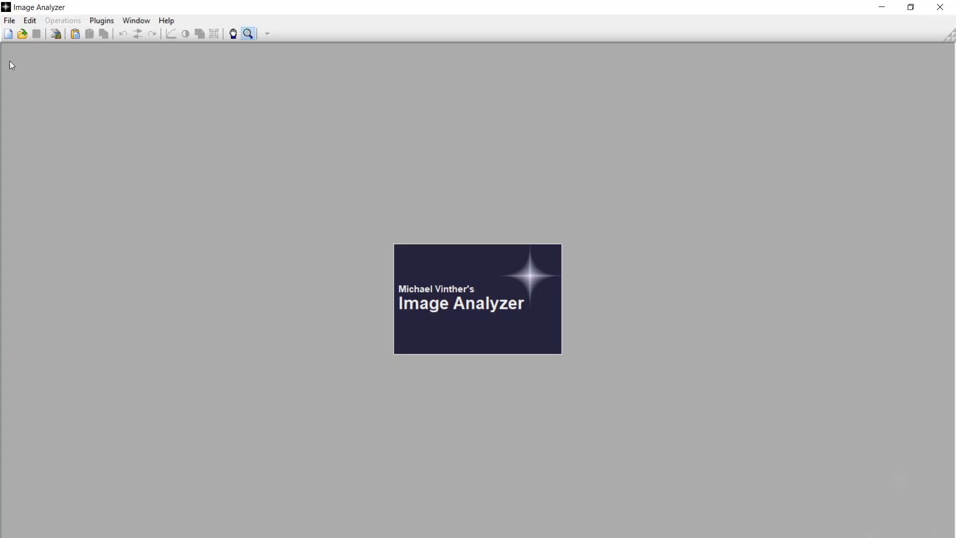
# Step: Open the Default PNG from the AS_P30 folder and enlarge its image window
pyautogui.click(15, 21)
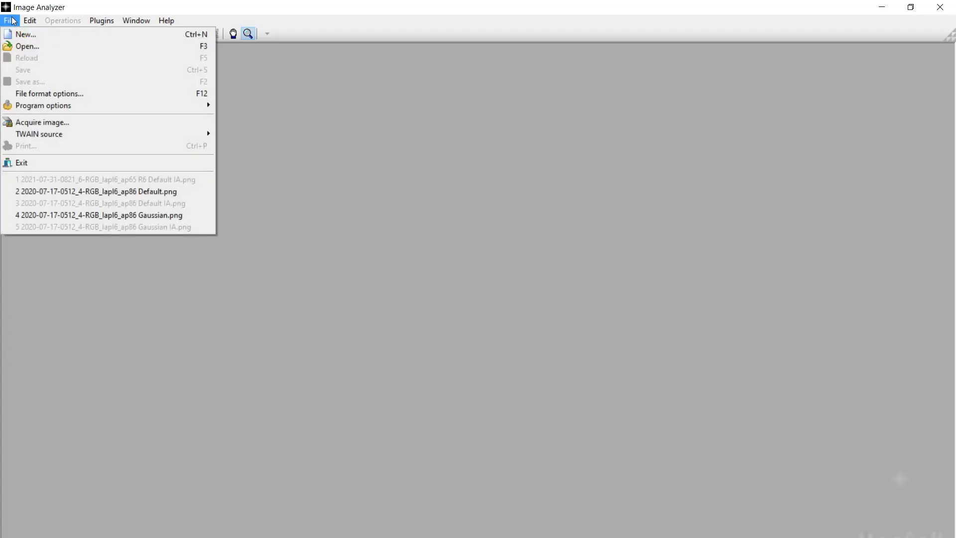
pyautogui.click(27, 47)
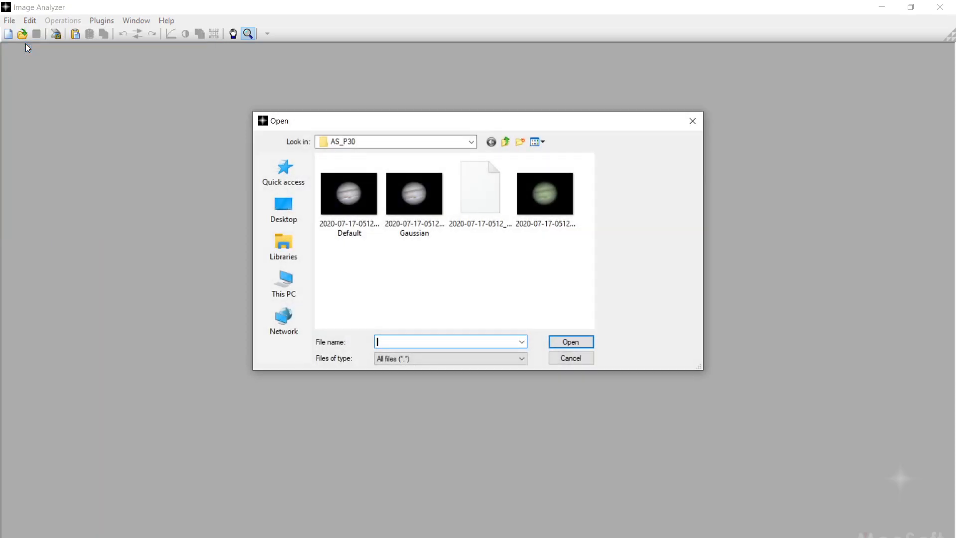
pyautogui.doubleClick(353, 225)
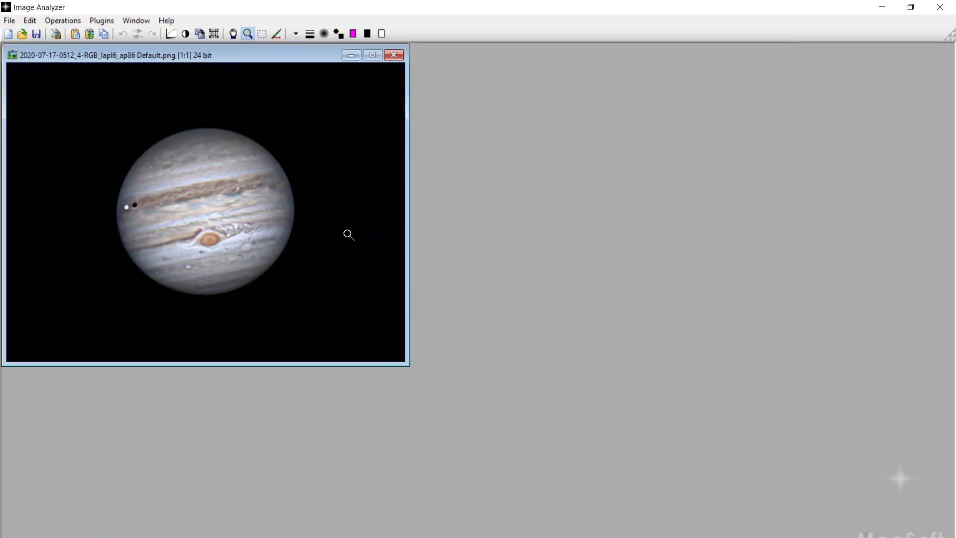
pyautogui.click(301, 225)
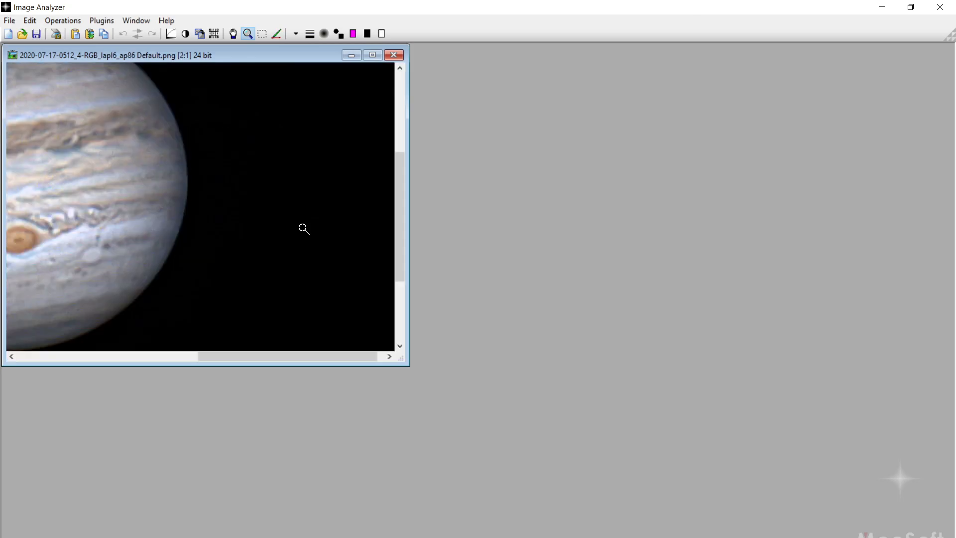
pyautogui.moveTo(400, 357); pyautogui.dragTo(637, 536)
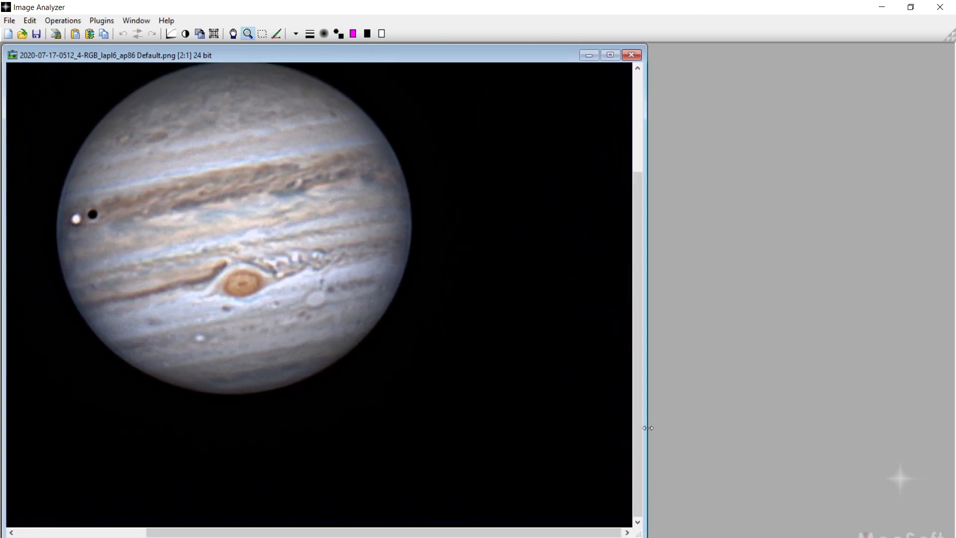
pyautogui.moveTo(638, 440); pyautogui.dragTo(641, 413)
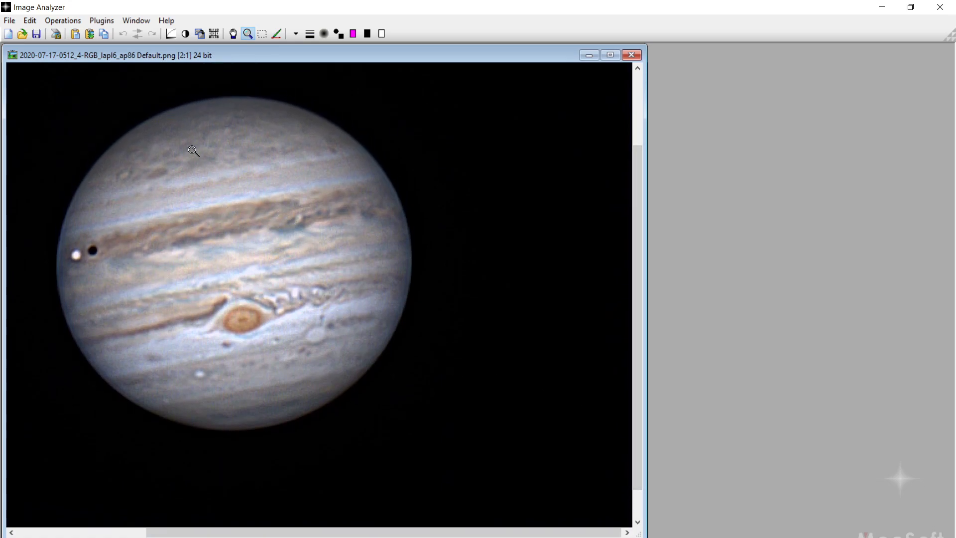
# Step: Apply the Adaptive smooth/sharpen filter to the Default image with smooth 1.02 and sharpen 5.00, comparing against the original
pyautogui.click(60, 20)
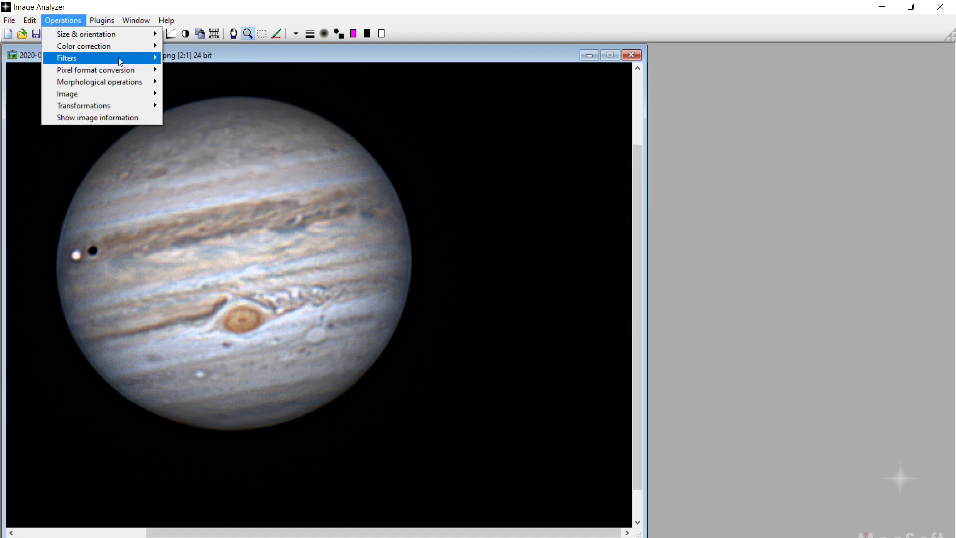
pyautogui.moveTo(129, 57)
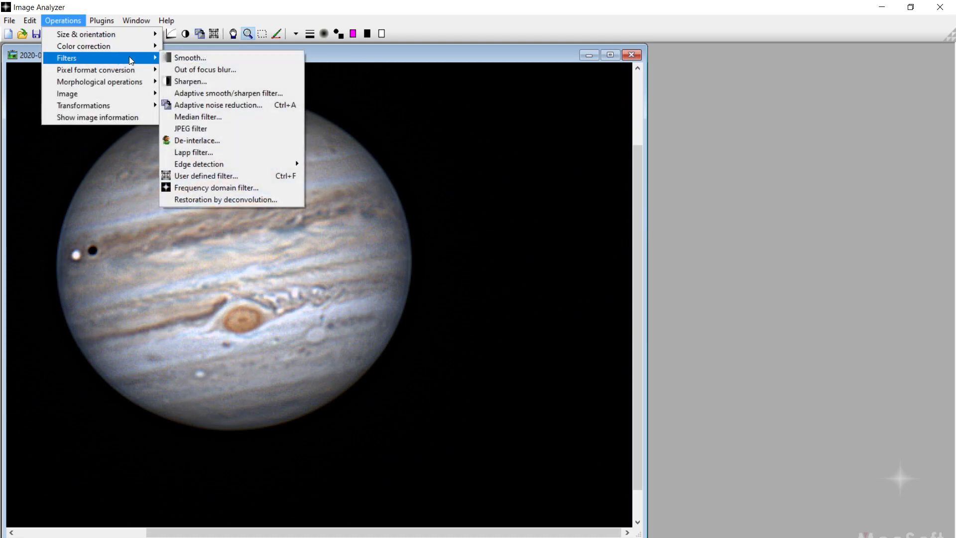
pyautogui.click(206, 93)
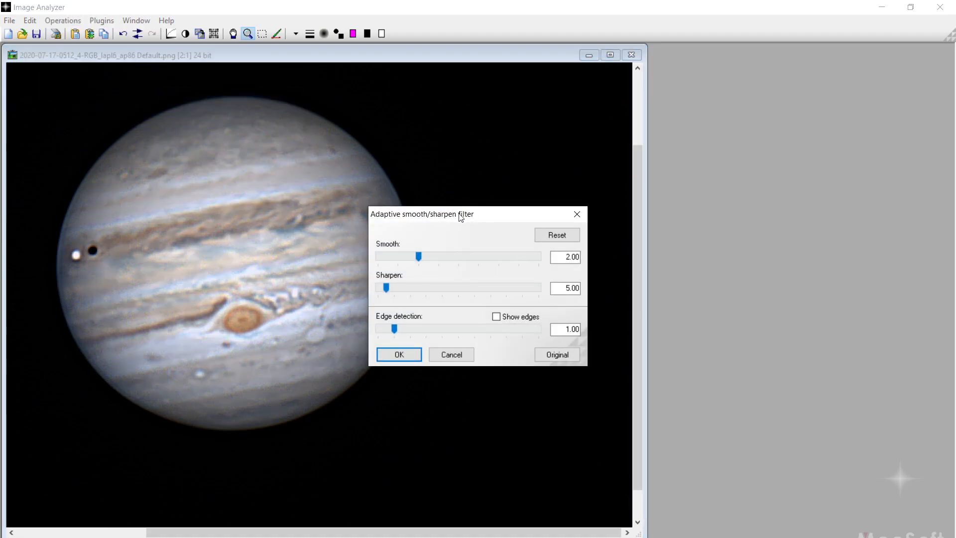
pyautogui.moveTo(456, 219); pyautogui.dragTo(540, 217)
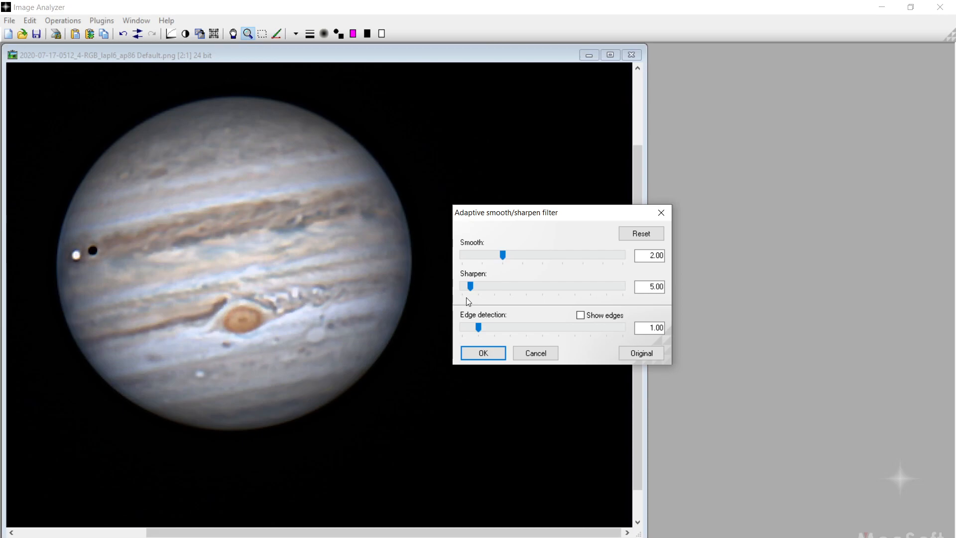
pyautogui.moveTo(500, 255)
pyautogui.mouseDown()
pyautogui.moveTo(574, 259)
pyautogui.moveTo(482, 255)
pyautogui.mouseUp()
pyautogui.click(640, 354)
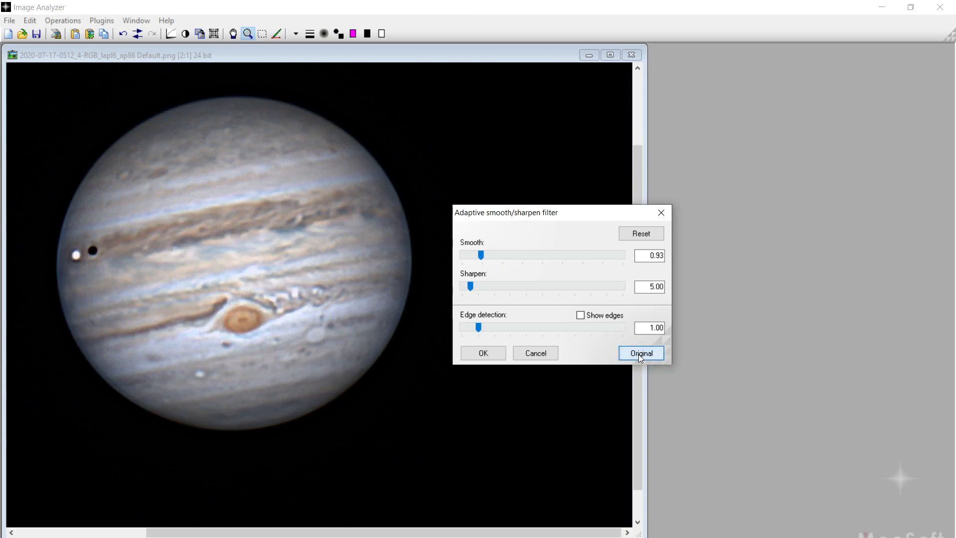
pyautogui.moveTo(483, 257); pyautogui.dragTo(553, 259)
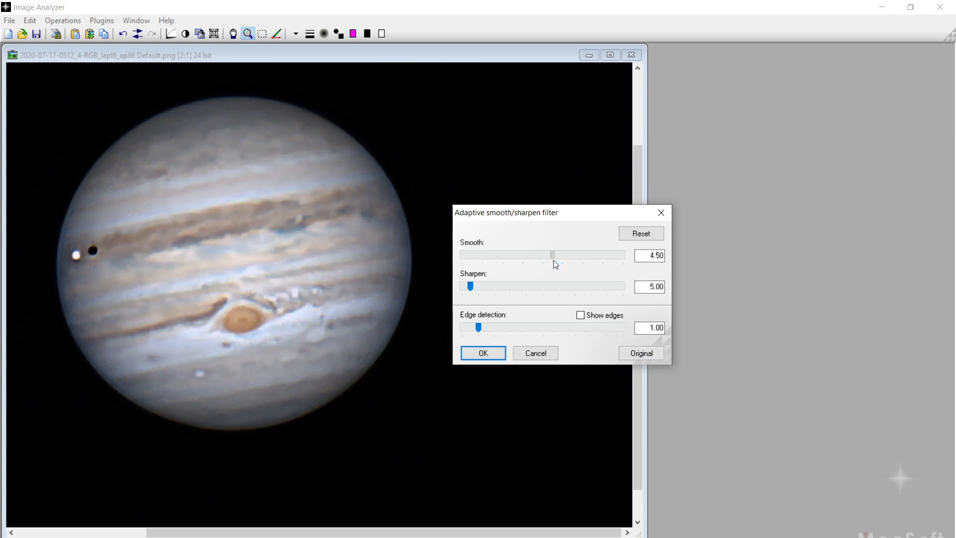
pyautogui.click(649, 353)
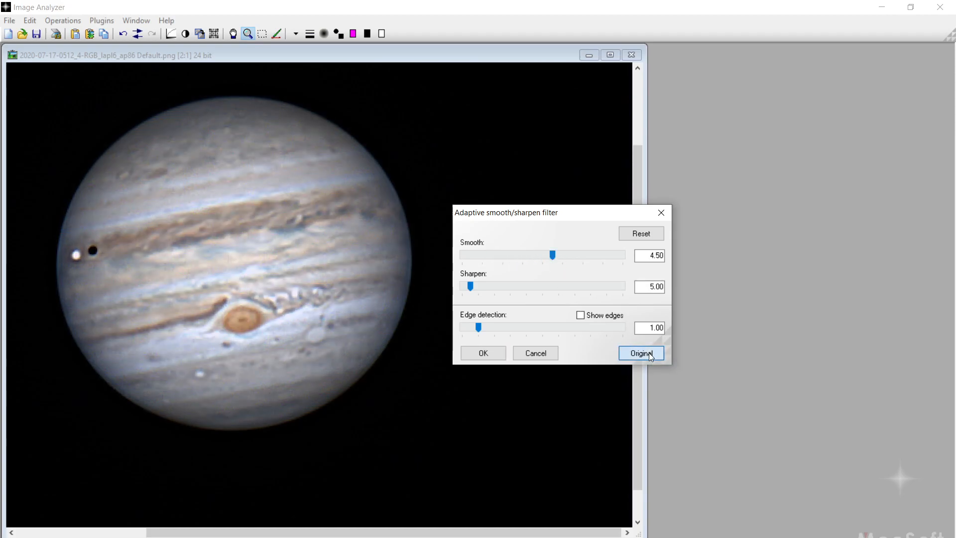
pyautogui.click(649, 353)
pyautogui.moveTo(552, 257); pyautogui.dragTo(482, 255)
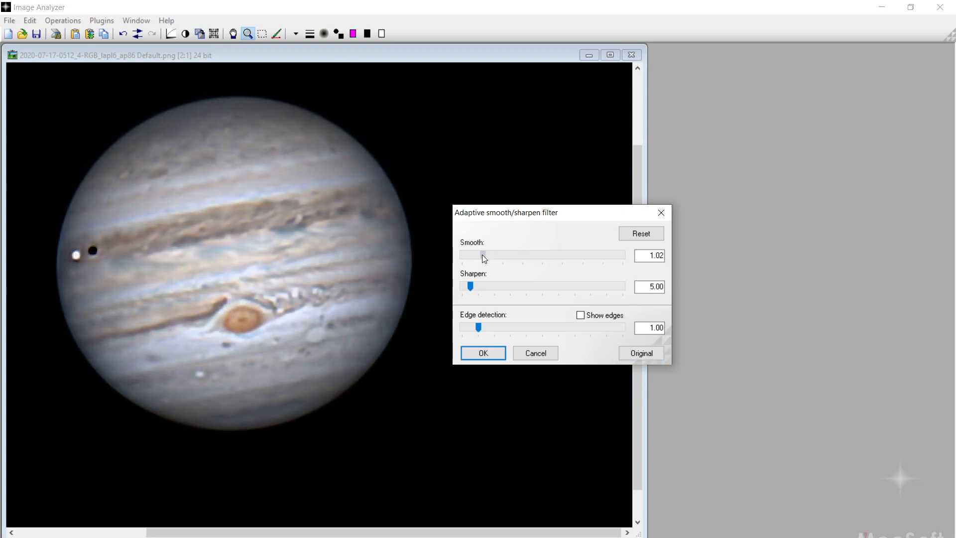
pyautogui.click(635, 353)
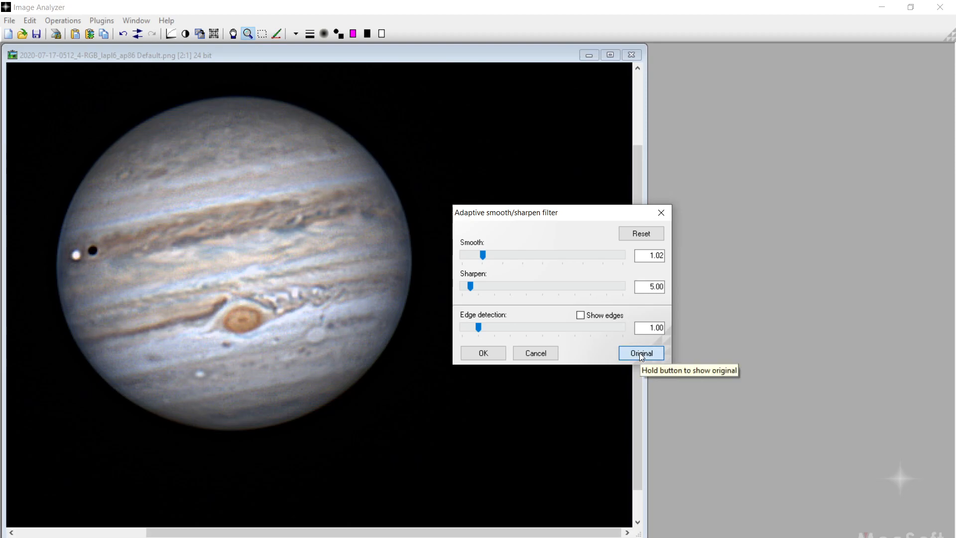
pyautogui.click(491, 352)
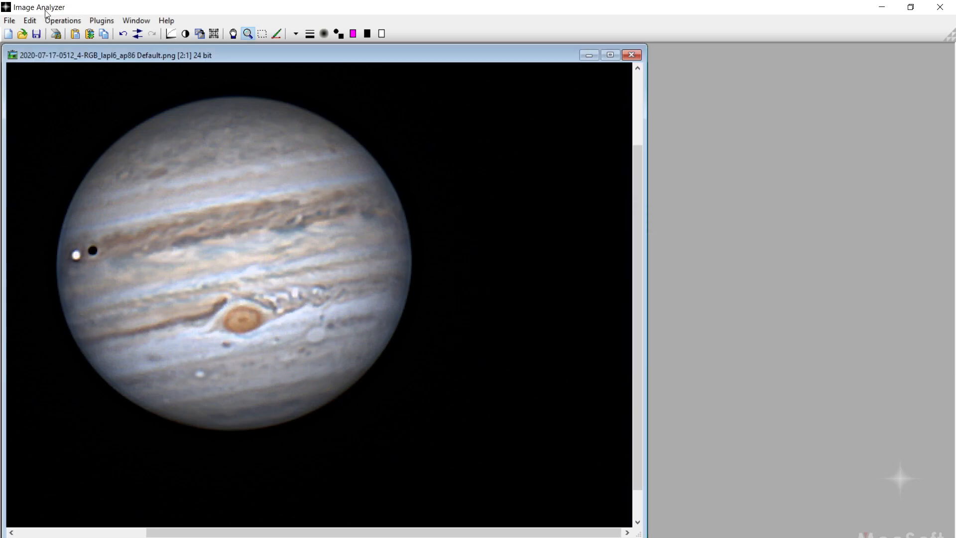
# Step: Raise the Default image's saturation to 1.27, comparing against the original before applying
pyautogui.click(57, 22)
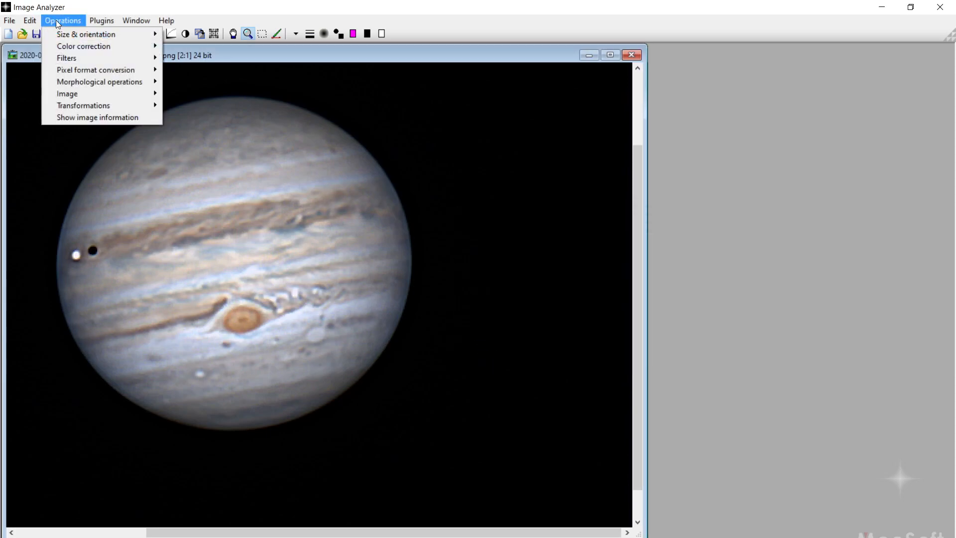
pyautogui.moveTo(84, 46)
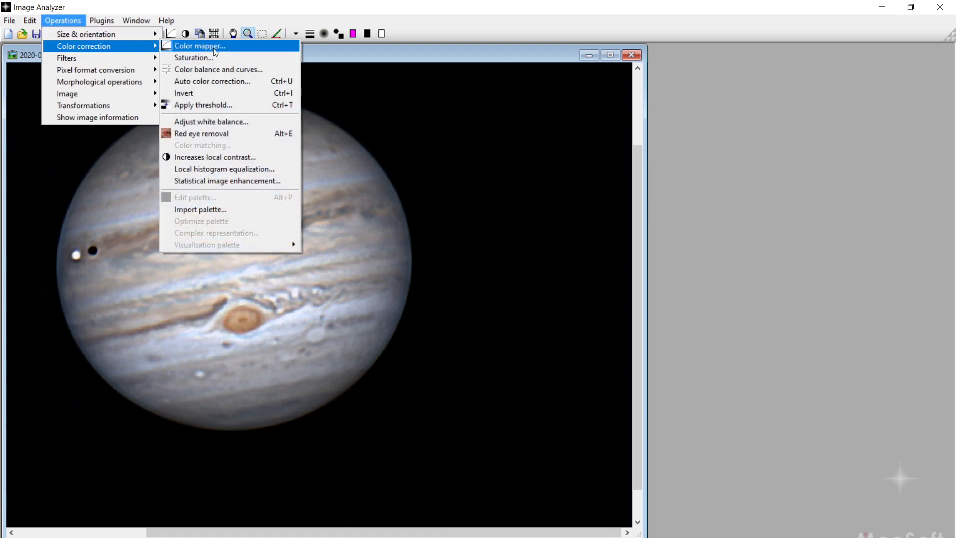
pyautogui.click(210, 56)
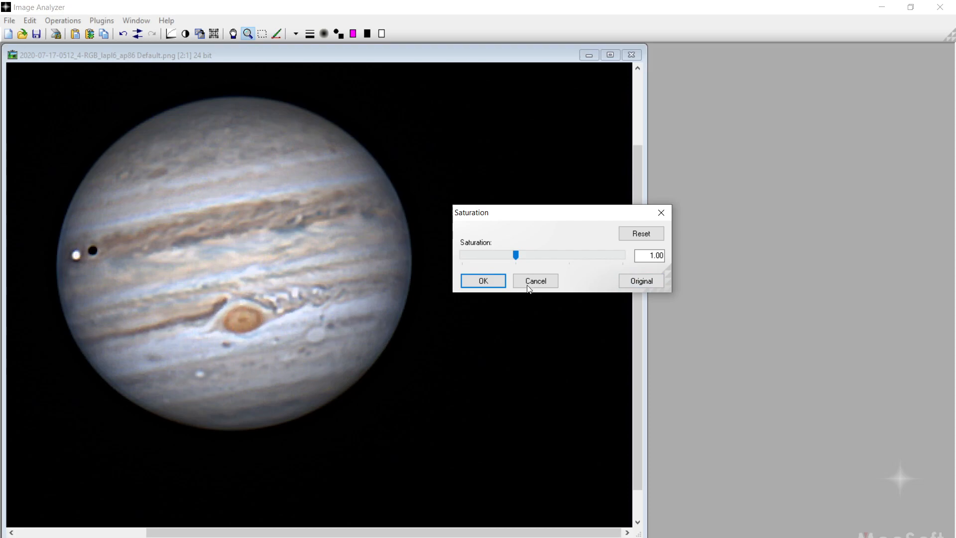
pyautogui.click(652, 282)
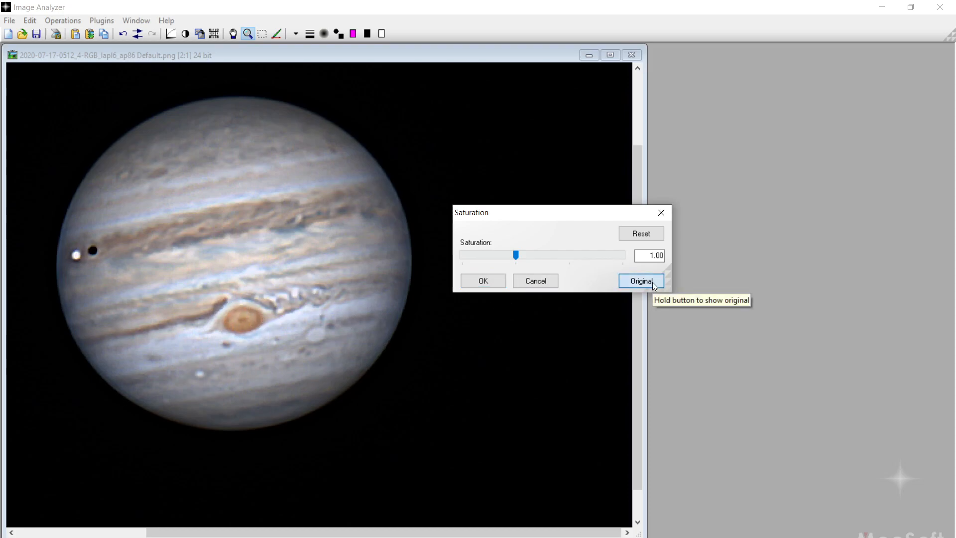
pyautogui.click(515, 255)
pyautogui.moveTo(518, 257); pyautogui.dragTo(528, 255)
pyautogui.click(644, 280)
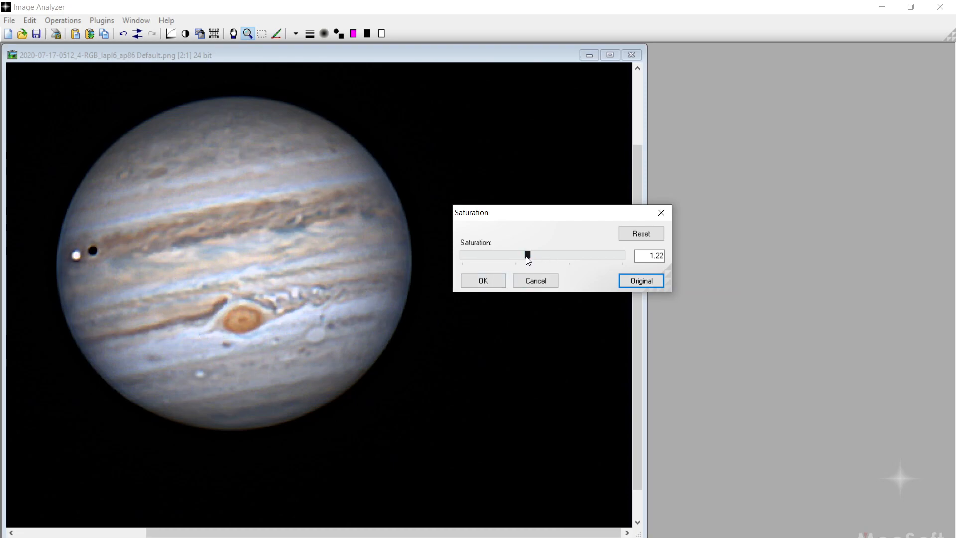
pyautogui.moveTo(528, 255); pyautogui.dragTo(530, 255)
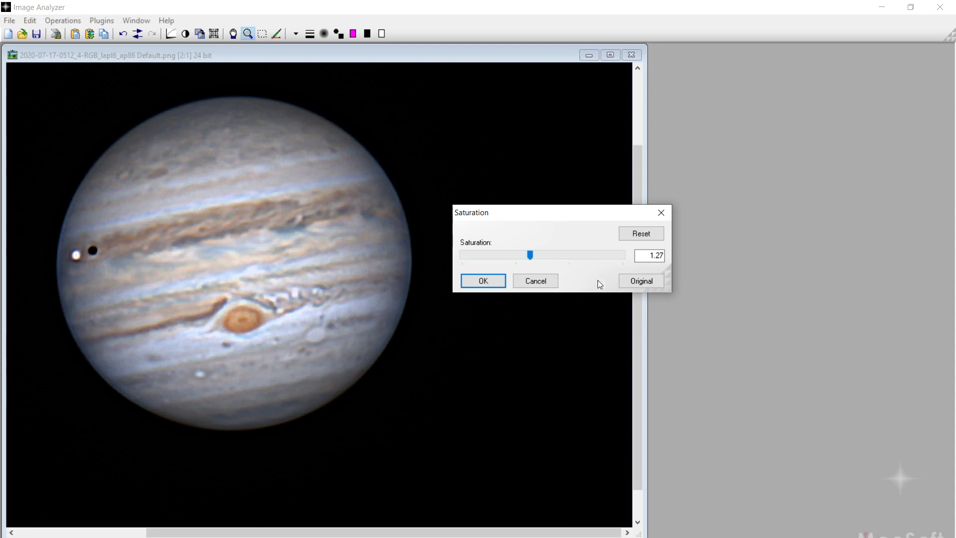
pyautogui.click(652, 282)
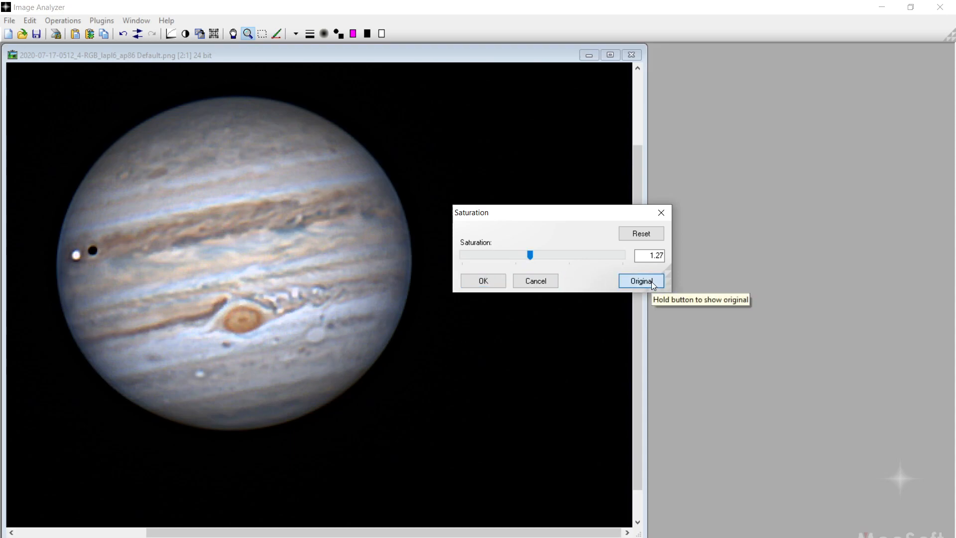
pyautogui.click(652, 282)
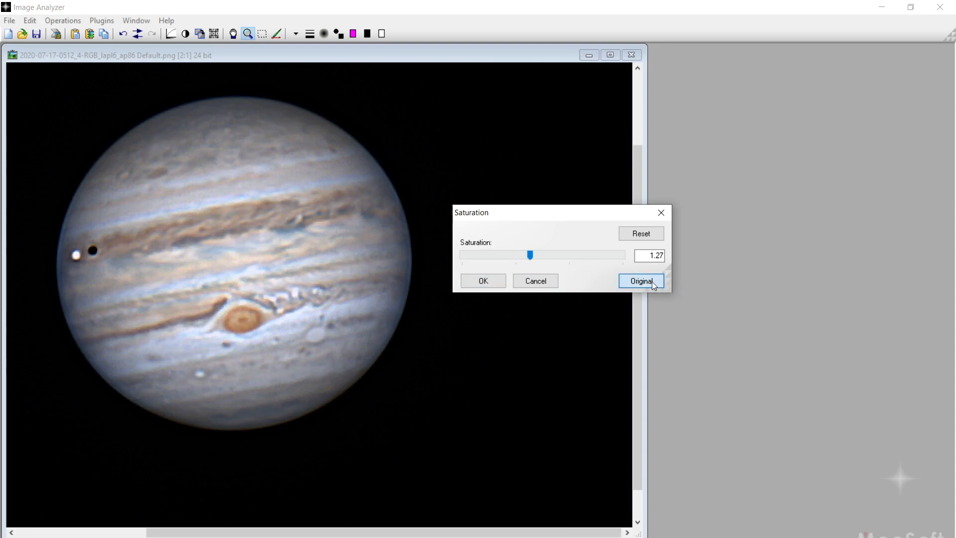
pyautogui.click(492, 282)
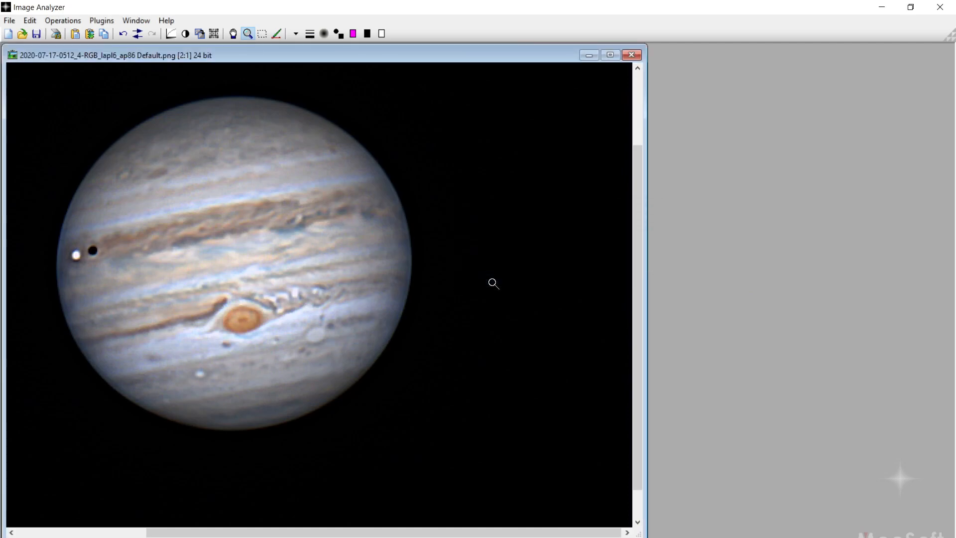
pyautogui.click(13, 22)
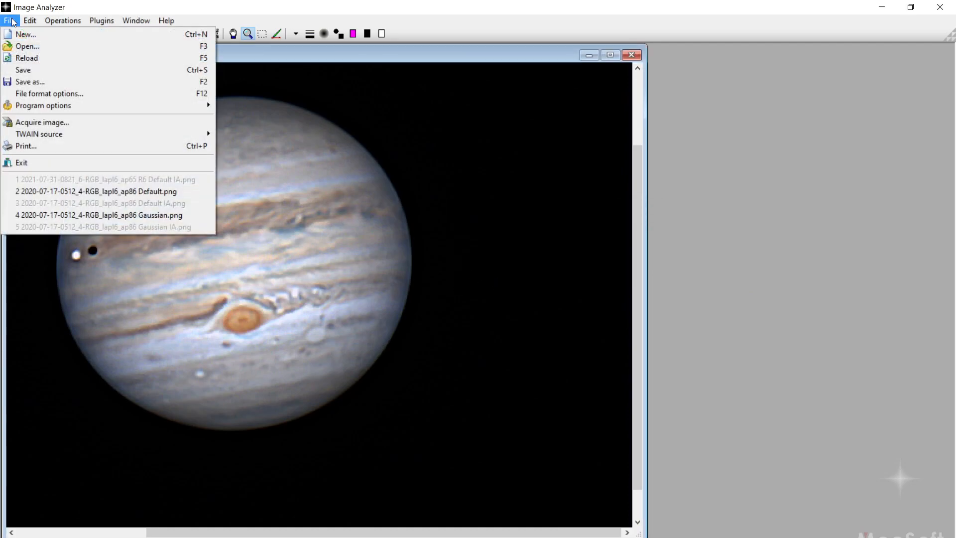
pyautogui.click(34, 81)
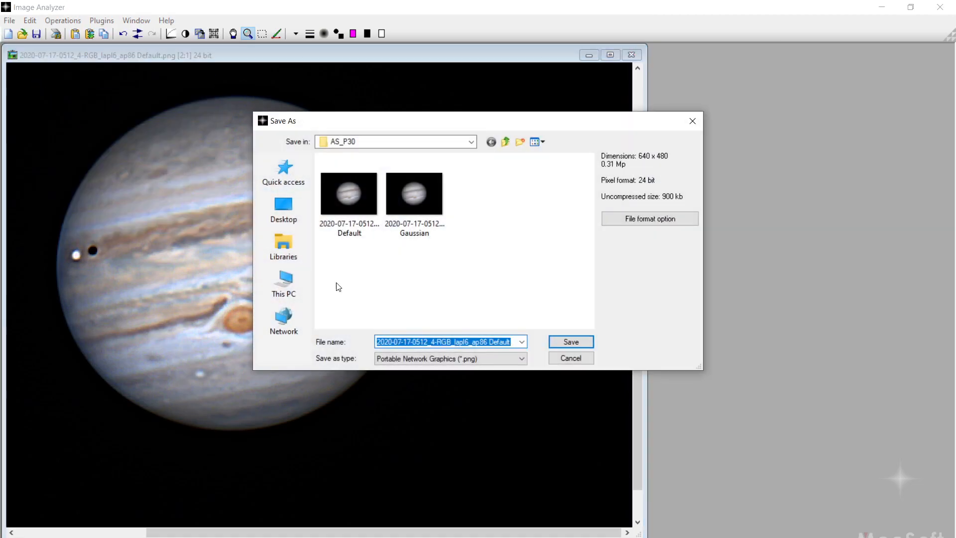
pyautogui.click(511, 341)
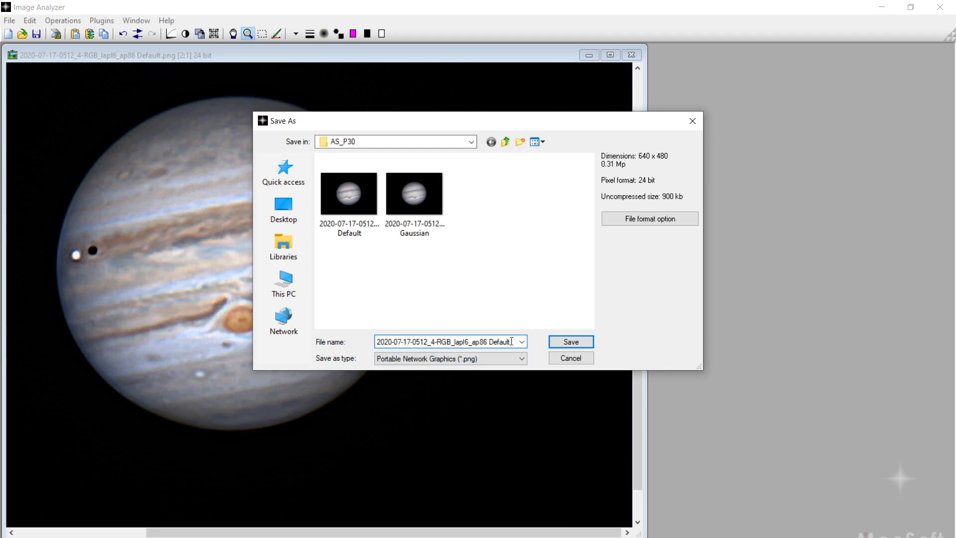
pyautogui.write('A')
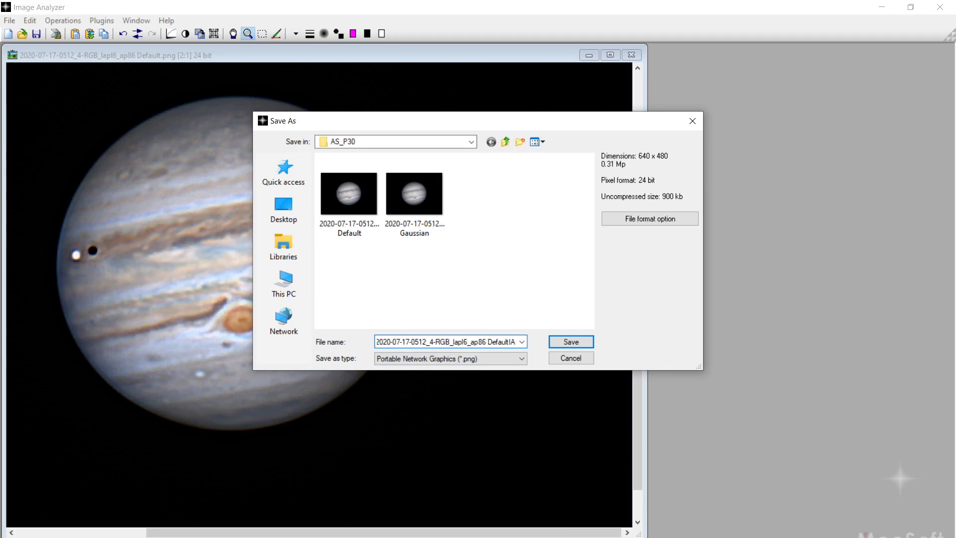
pyautogui.click(571, 341)
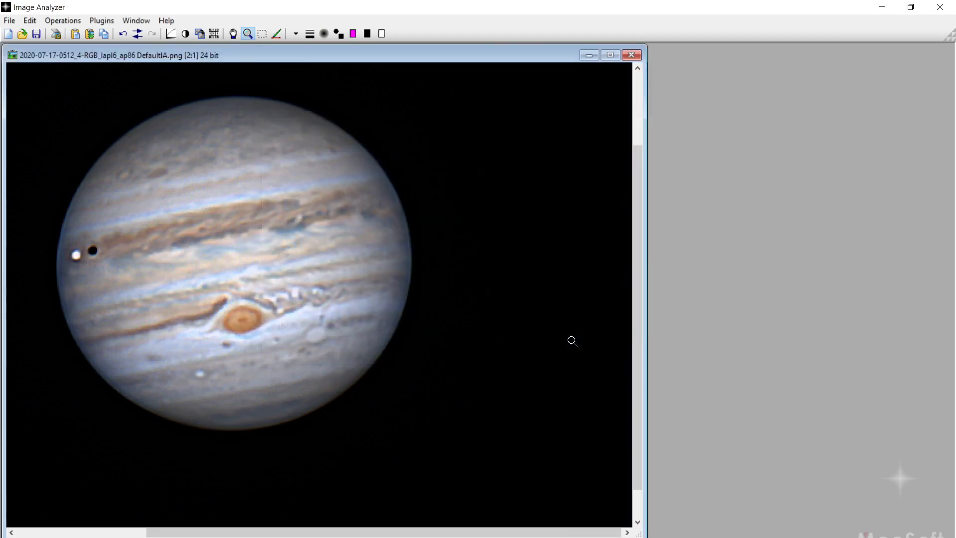
pyautogui.click(637, 55)
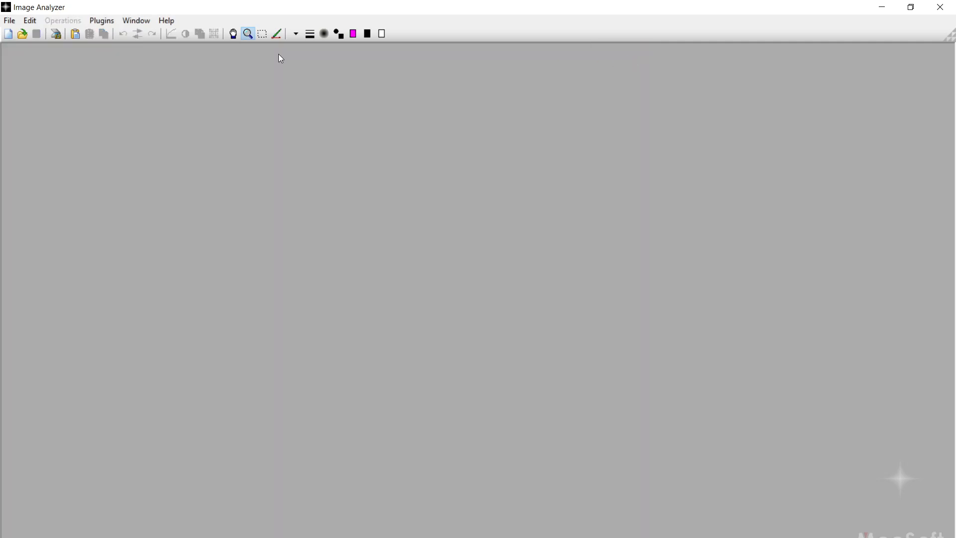
# Step: Open the Gaussian PNG from the AS_P30 folder, zoom it to 2:1 and enlarge its window
pyautogui.click(15, 20)
pyautogui.click(29, 43)
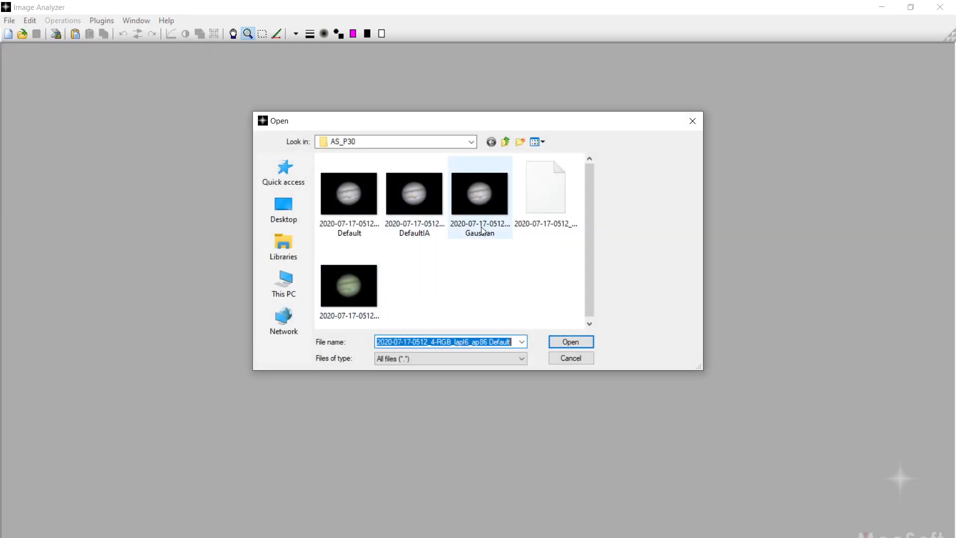
pyautogui.doubleClick(481, 205)
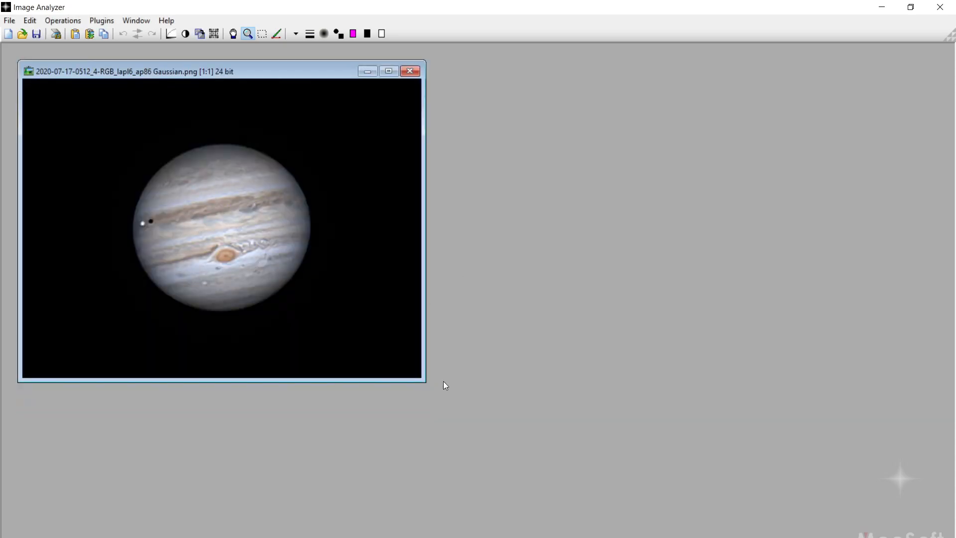
pyautogui.click(354, 280)
pyautogui.moveTo(417, 374); pyautogui.dragTo(649, 537)
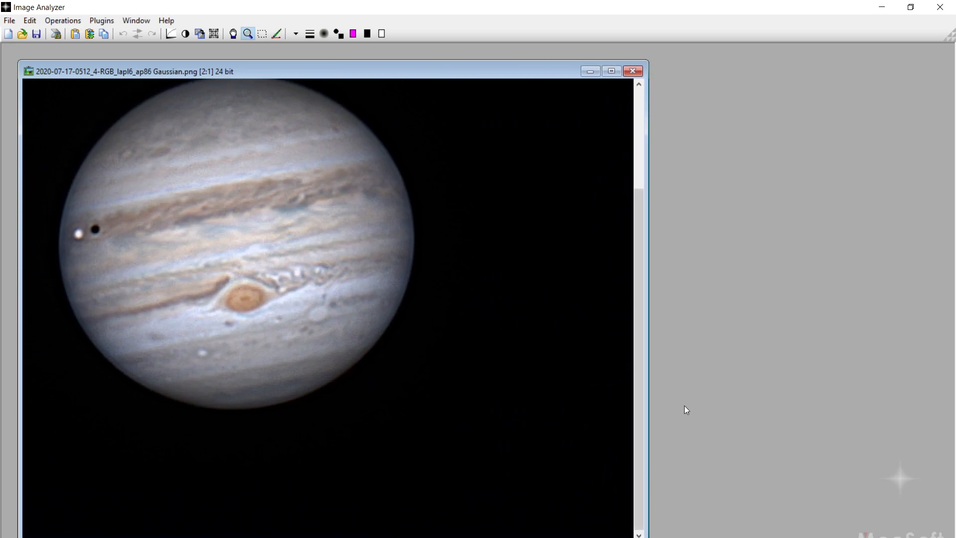
pyautogui.moveTo(639, 425); pyautogui.dragTo(642, 394)
# Step: Apply the Adaptive smooth/sharpen filter to the Gaussian image with smooth 1.02 and sharpen 5.00, checking the original
pyautogui.click(62, 20)
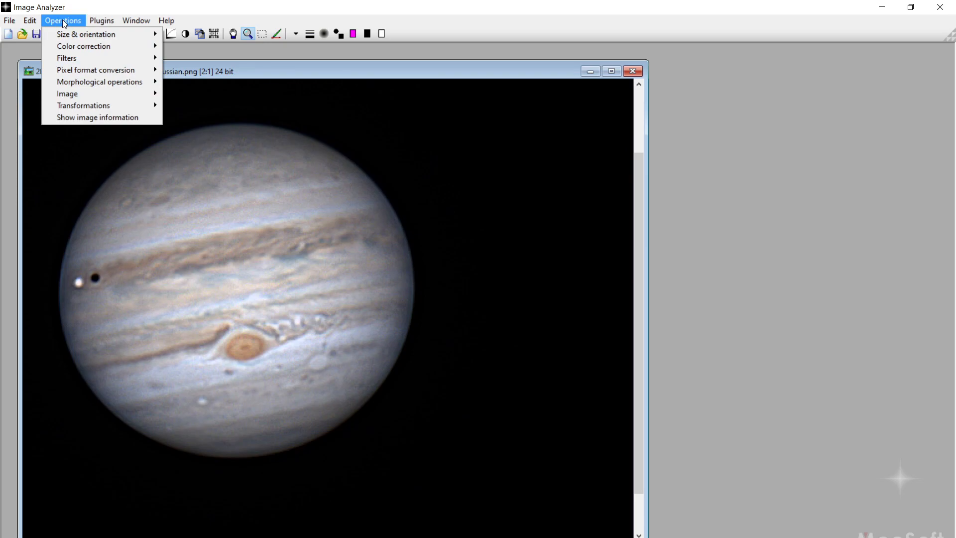
pyautogui.moveTo(80, 48)
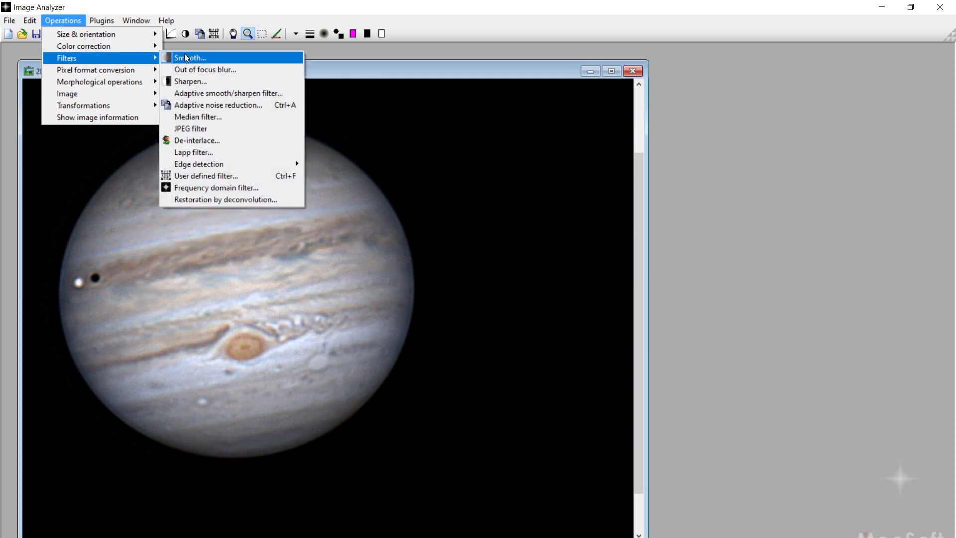
pyautogui.click(264, 93)
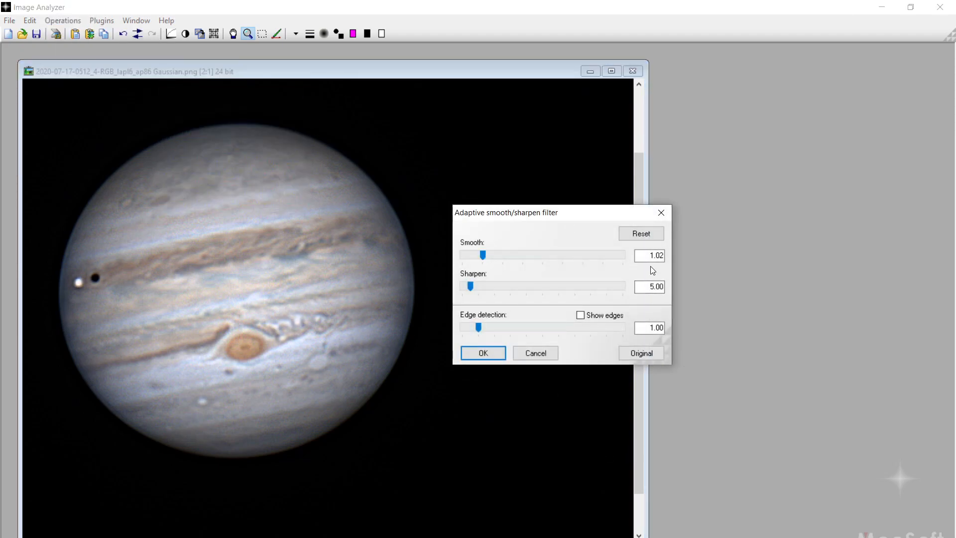
pyautogui.click(655, 354)
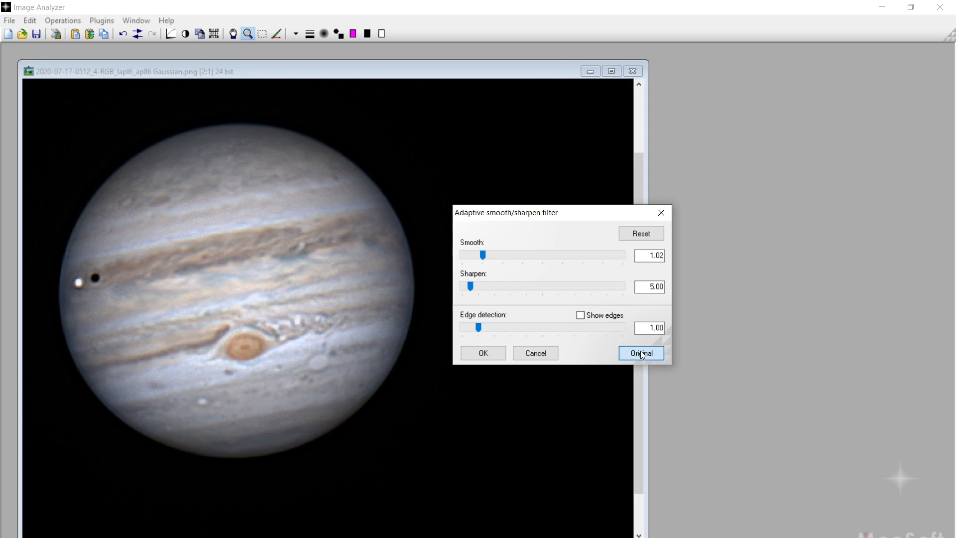
pyautogui.click(485, 354)
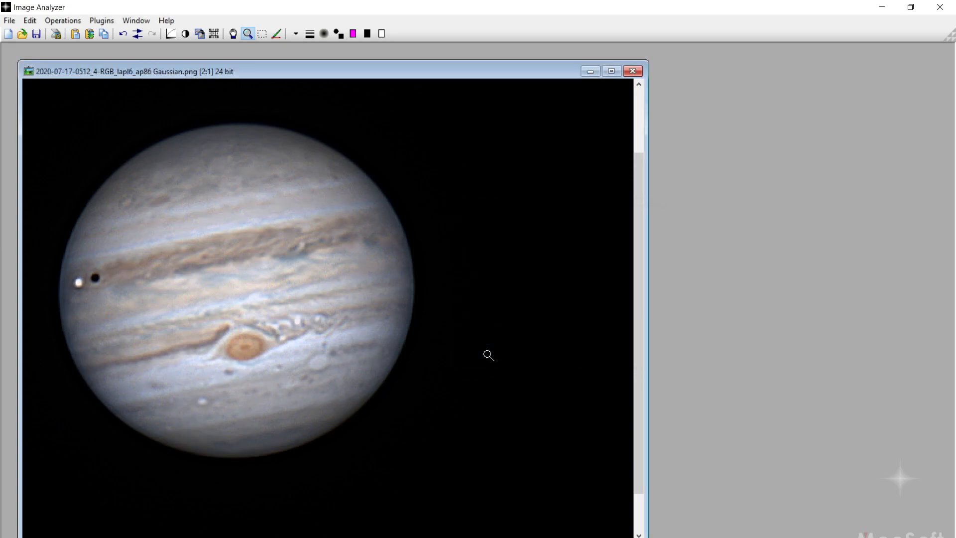
# Step: Raise the Gaussian image's saturation to 1.27, comparing against the original before applying
pyautogui.click(66, 21)
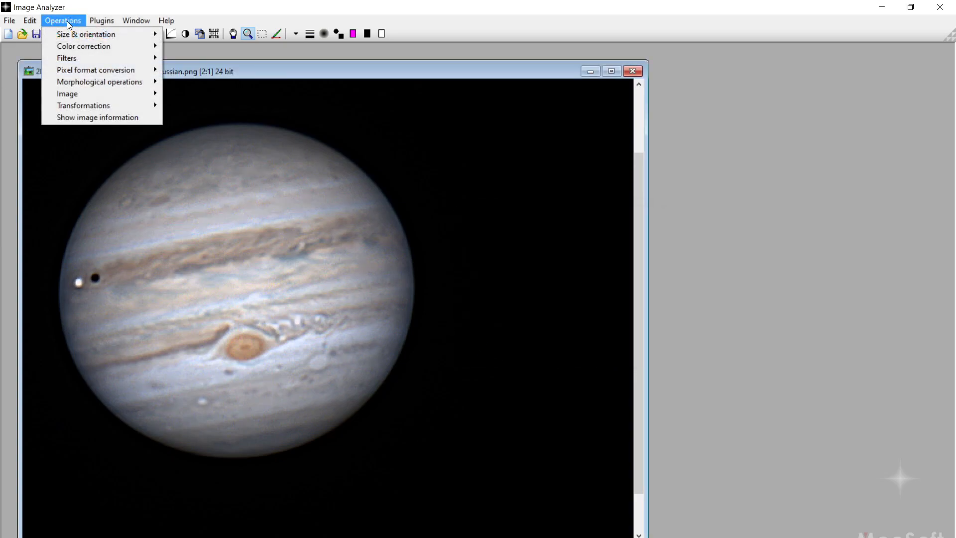
pyautogui.moveTo(79, 45)
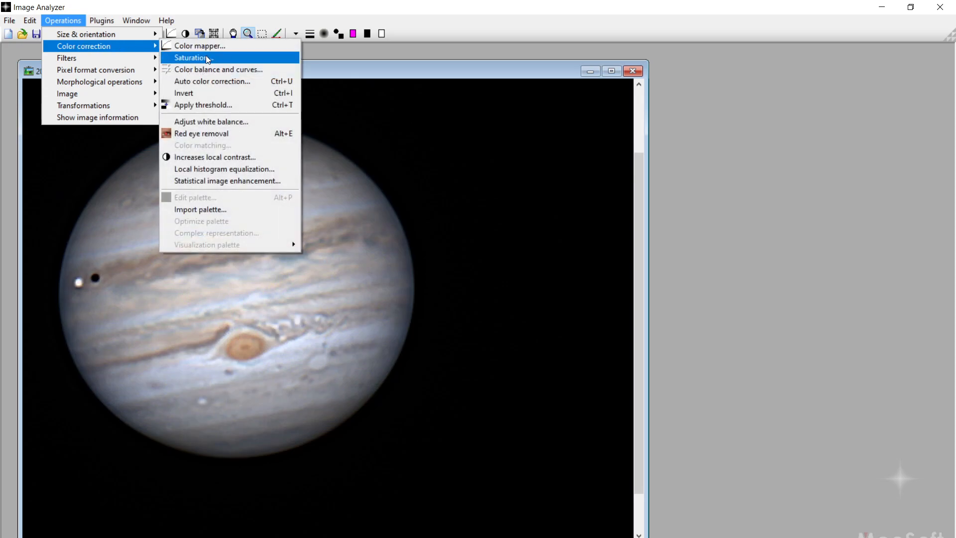
pyautogui.click(209, 58)
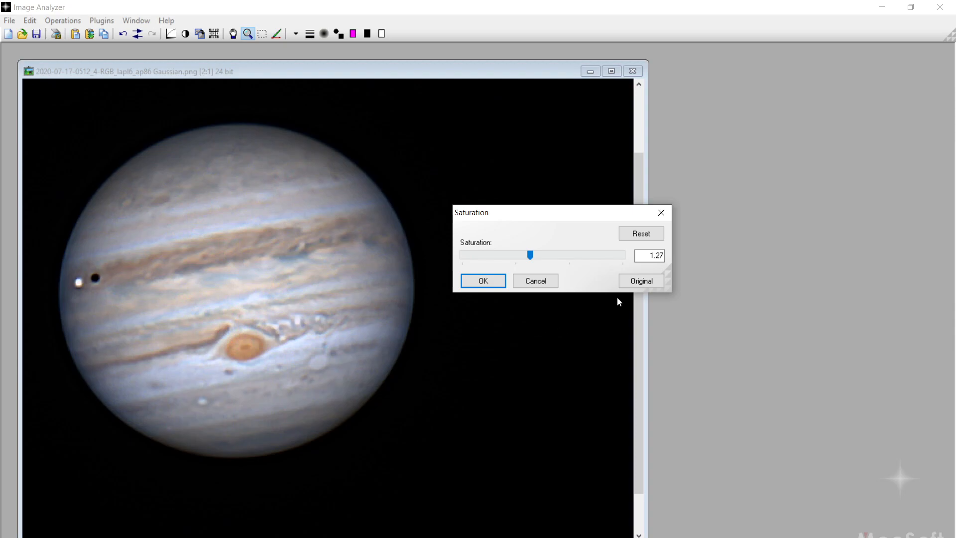
pyautogui.click(650, 282)
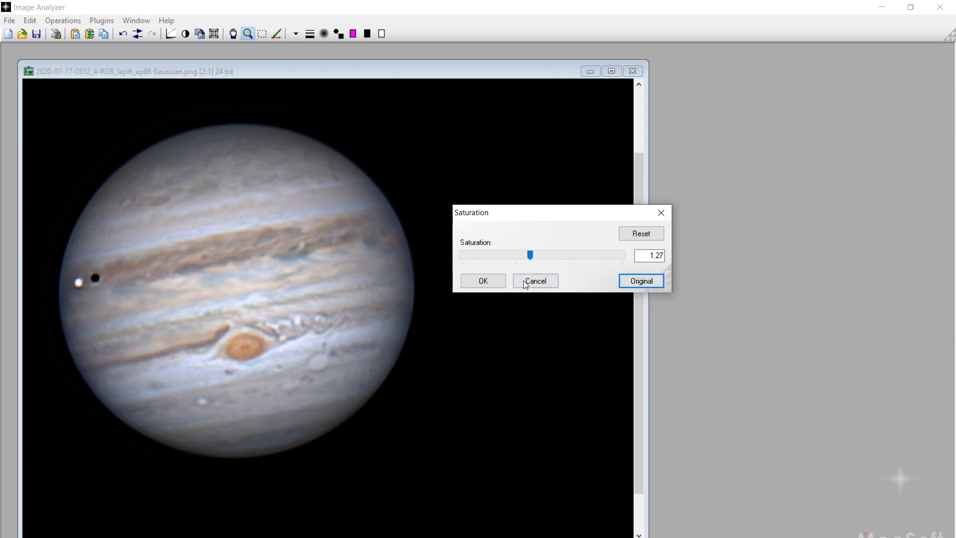
pyautogui.click(481, 279)
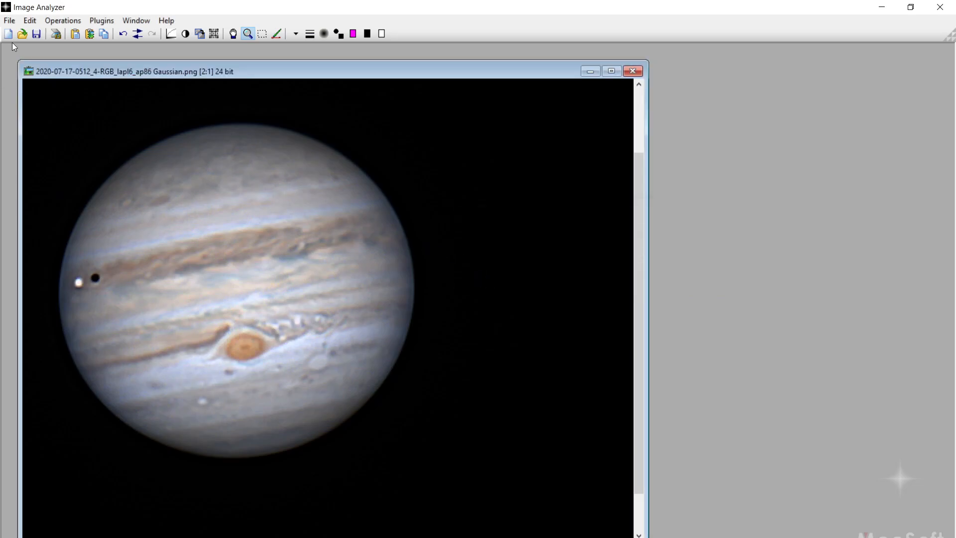
pyautogui.click(12, 24)
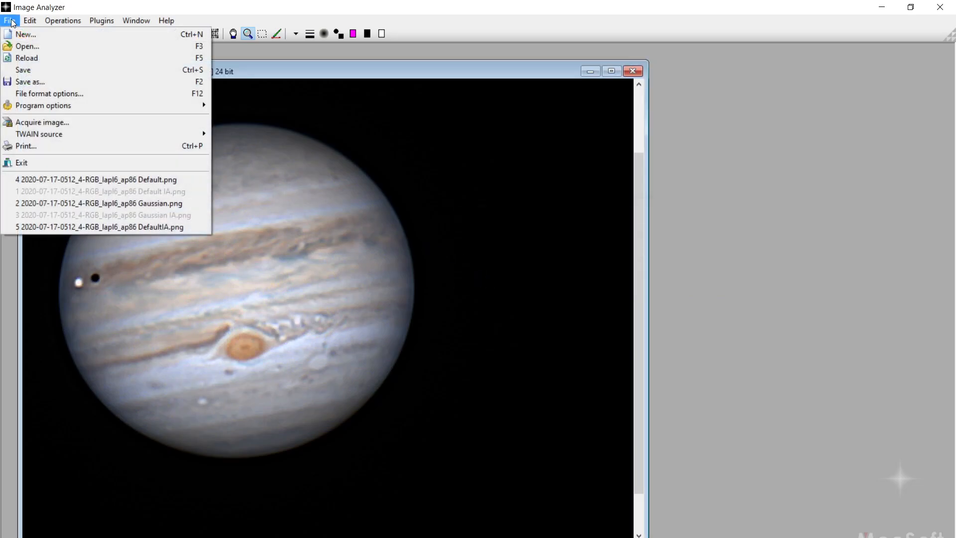
pyautogui.click(32, 81)
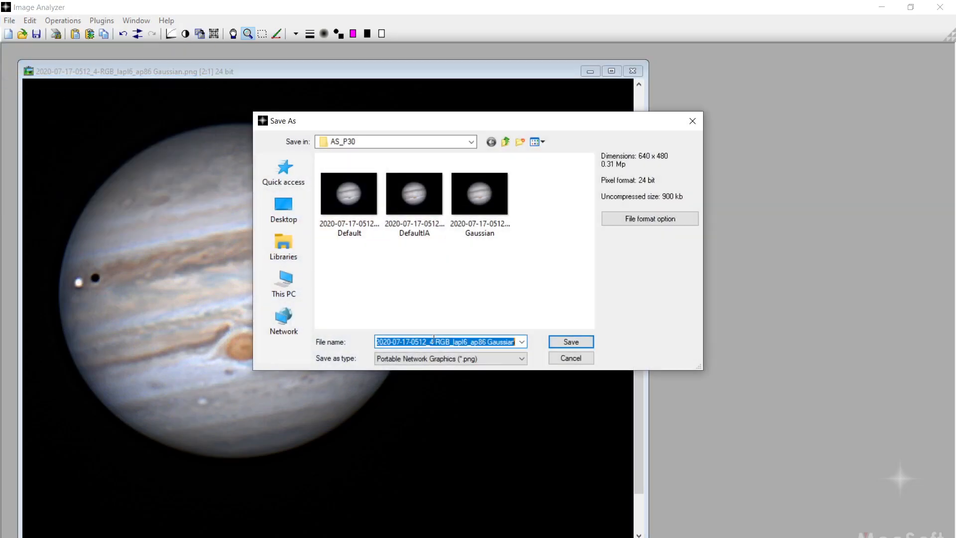
pyautogui.click(515, 341)
pyautogui.write('IA')
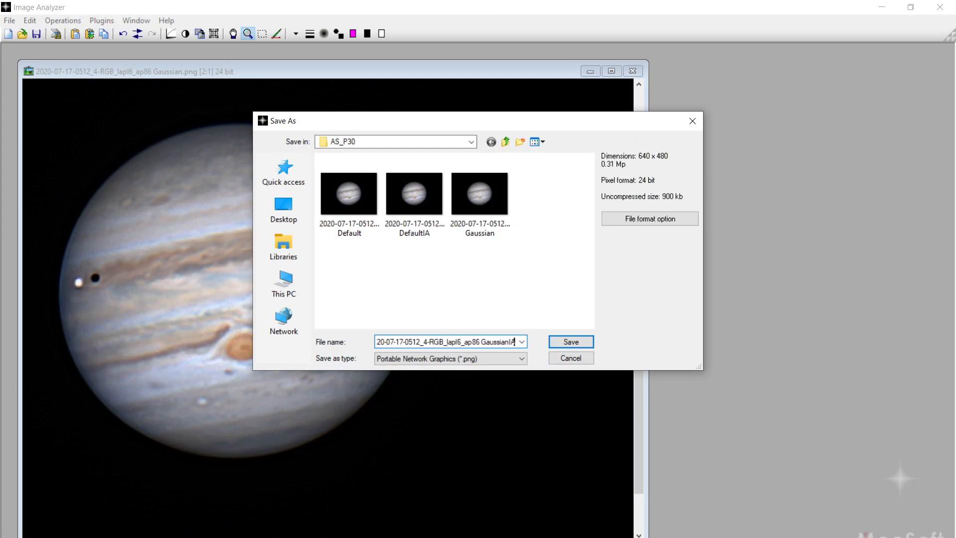
pyautogui.click(585, 342)
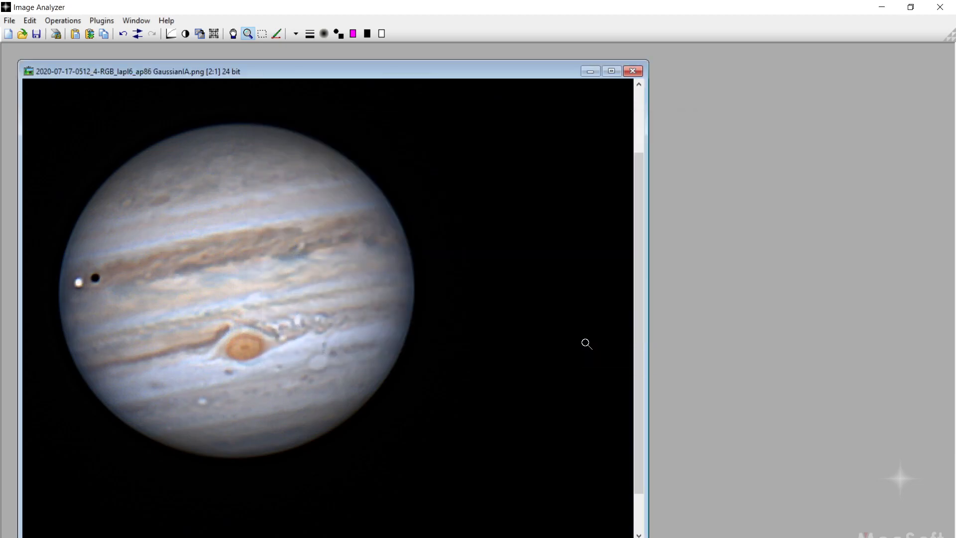
# Step: Open the DefaultIA and GaussianIA PNGs from the AS_P30 folder in the photo viewer and zoom each in
pyautogui.click(309, 503)
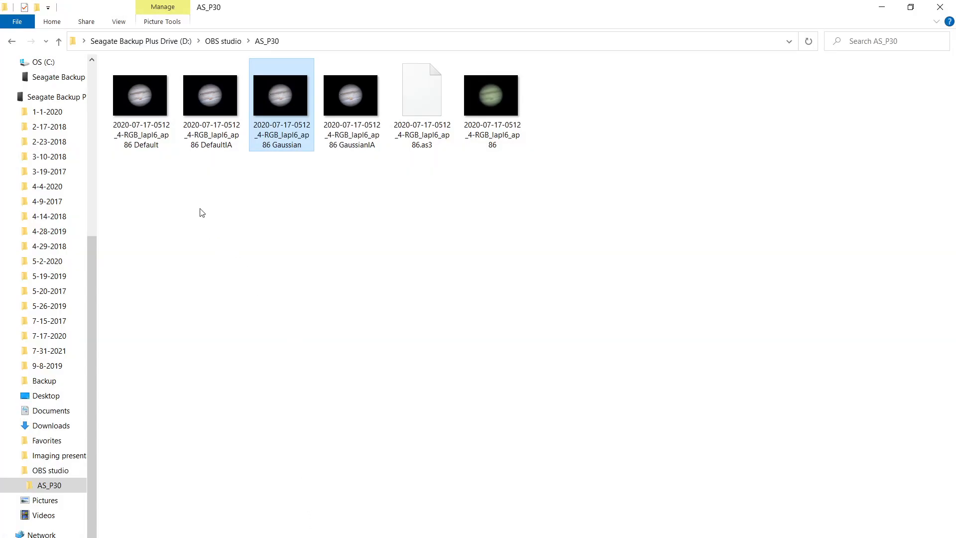
pyautogui.doubleClick(222, 145)
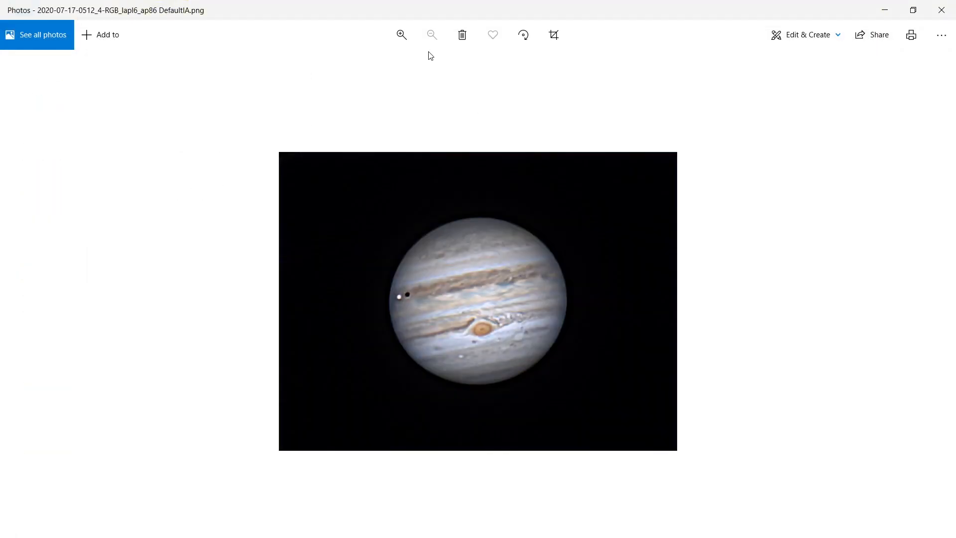
pyautogui.click(401, 35)
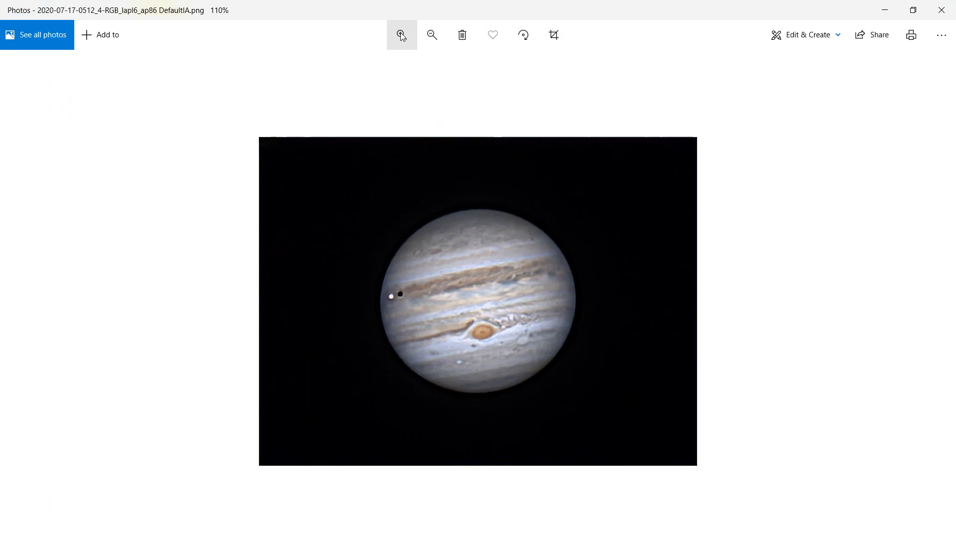
pyautogui.click(884, 10)
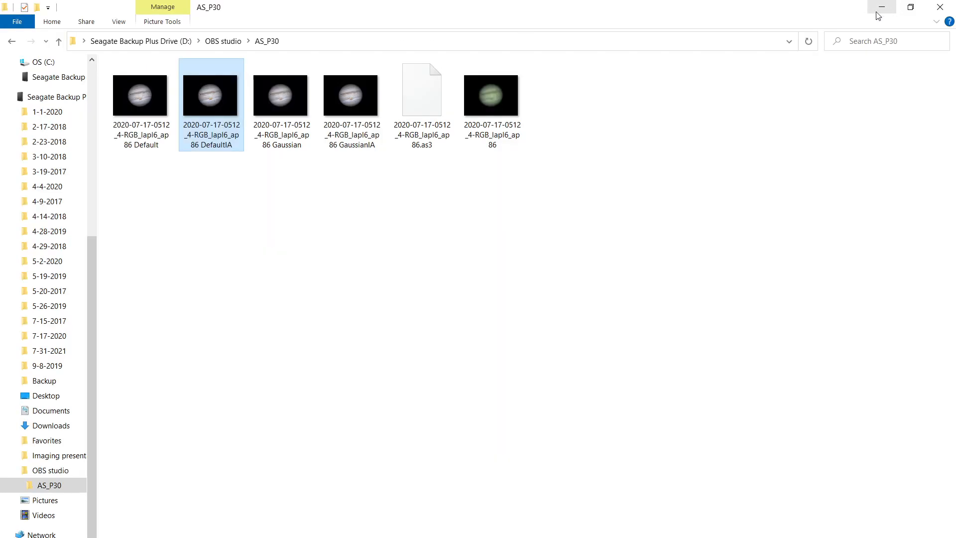
pyautogui.click(352, 144)
pyautogui.doubleClick(352, 144)
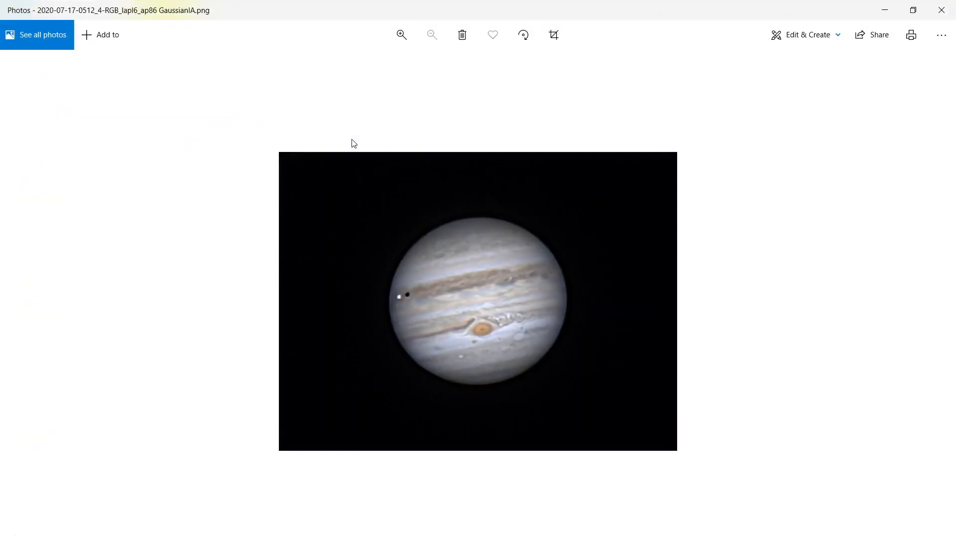
pyautogui.click(405, 35)
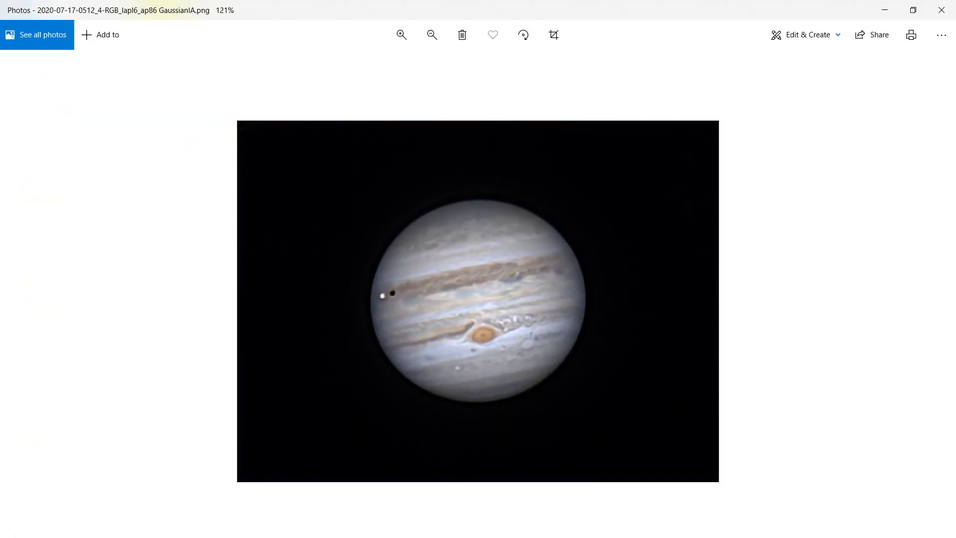
# Step: Switch back and forth between the DefaultIA and GaussianIA viewer windows to compare the two results
pyautogui.moveTo(511, 527)
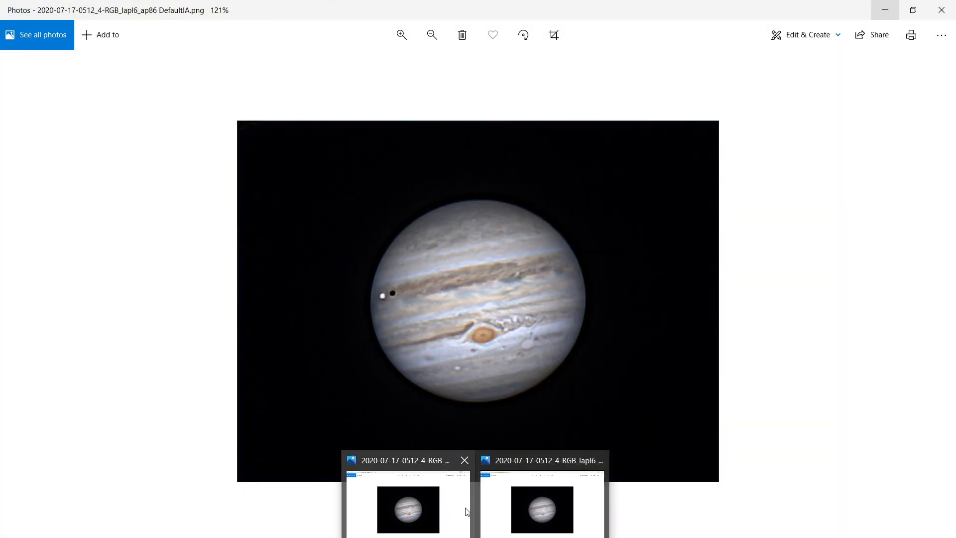
pyautogui.click(456, 511)
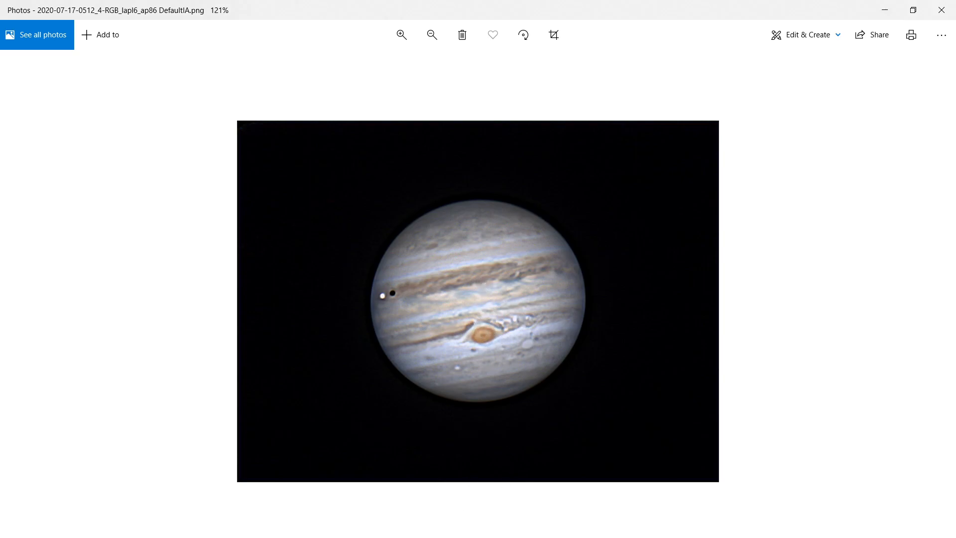
pyautogui.moveTo(474, 537)
pyautogui.moveTo(519, 510)
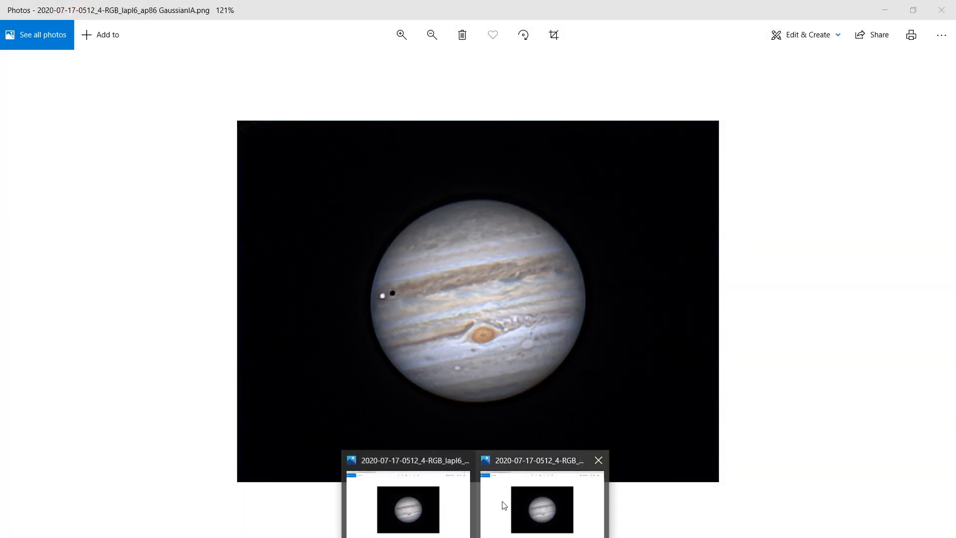
pyautogui.moveTo(453, 498)
pyautogui.click(504, 518)
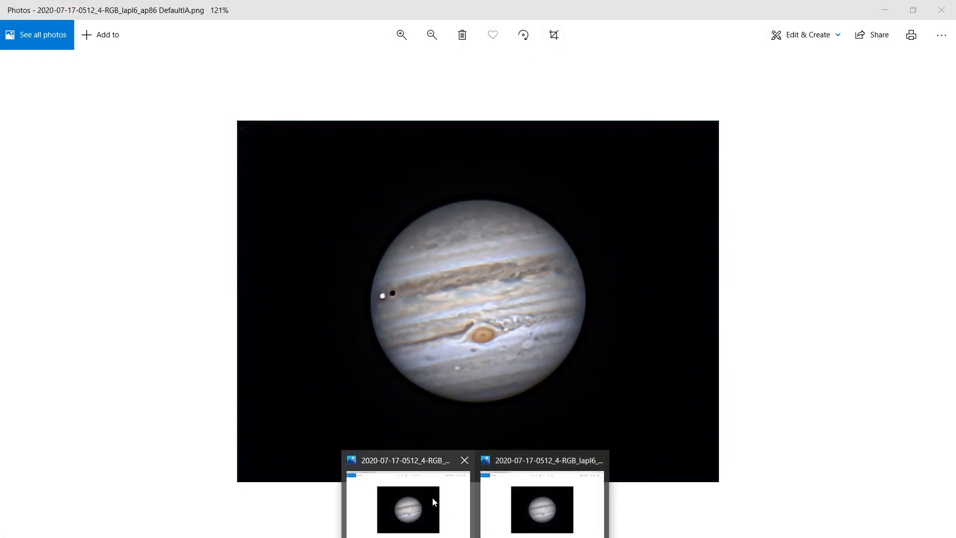
pyautogui.moveTo(502, 504)
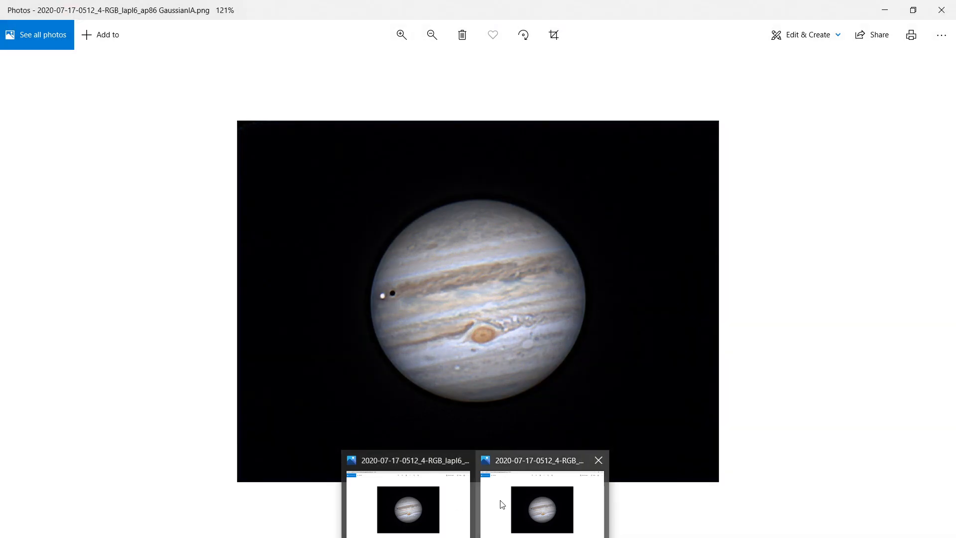